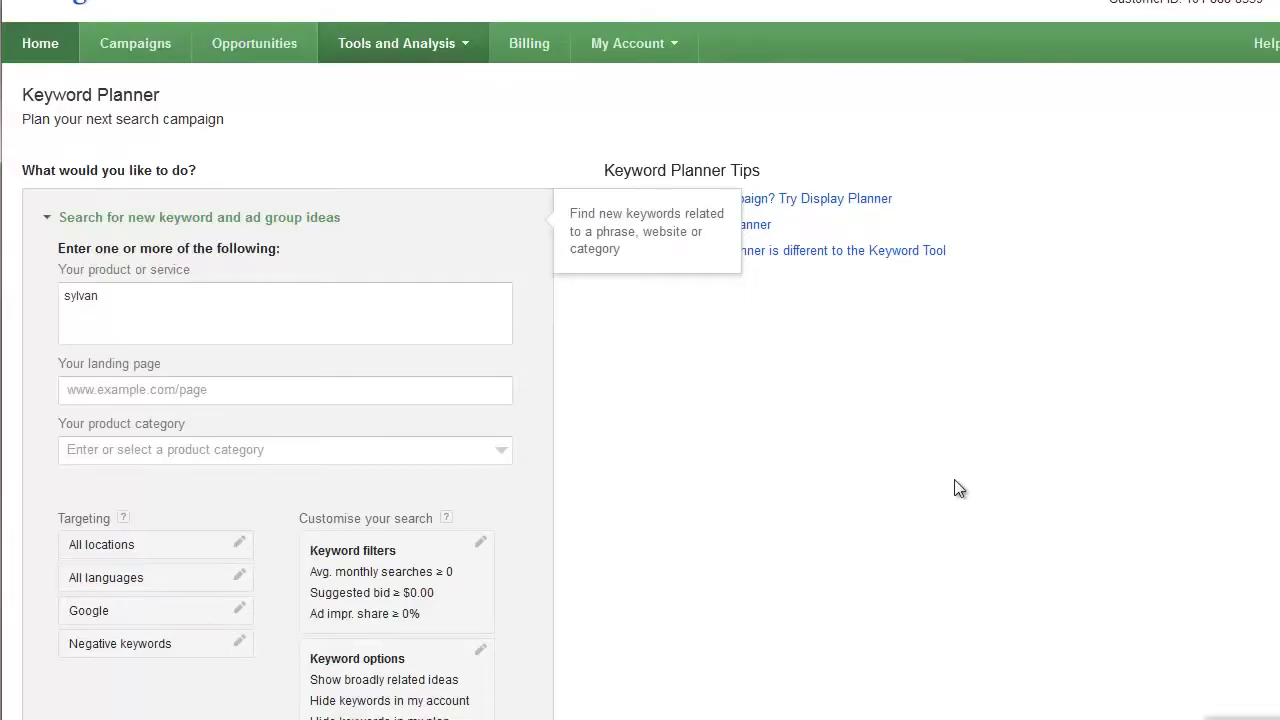
left_click(127, 300)
left_click_drag(127, 300, 14, 297)
key("BackSpace")
key("Tab")
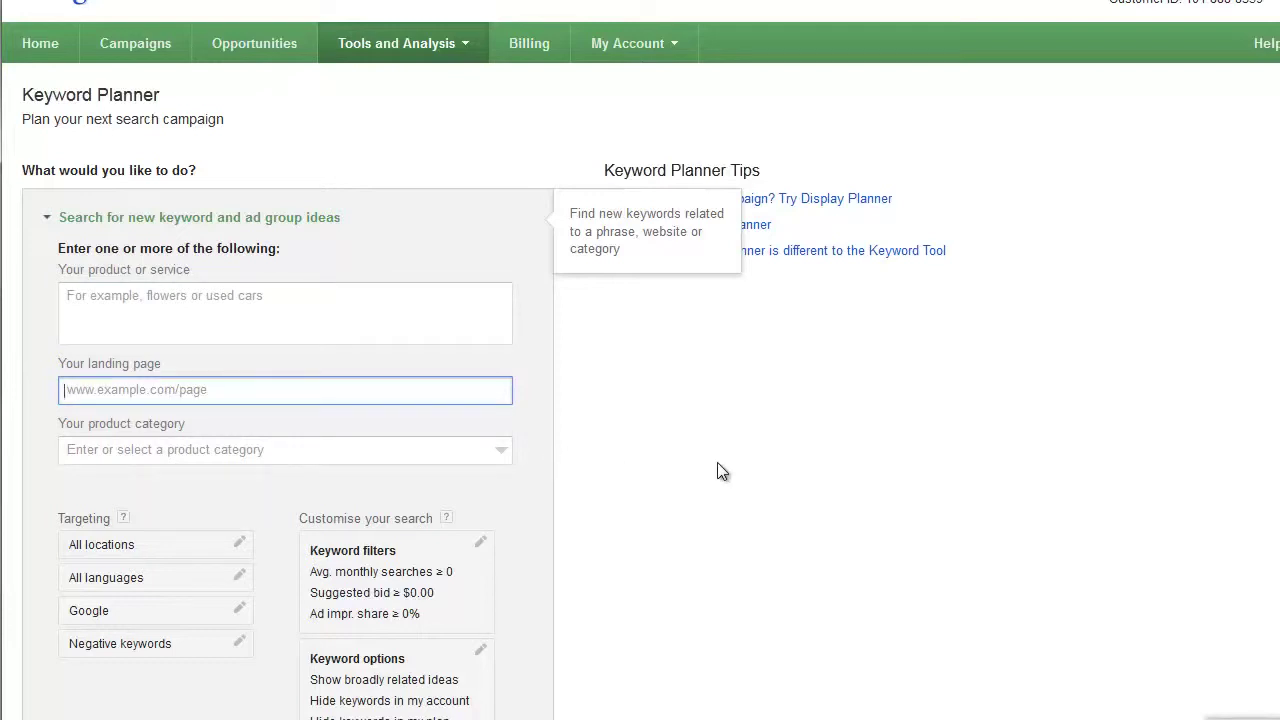
type("http://www.sylvanlearning.com")
Get ideas and browse the 74 ad group ideas for the sylvanlearning.com landing page
scroll(716, 428, "down", 1)
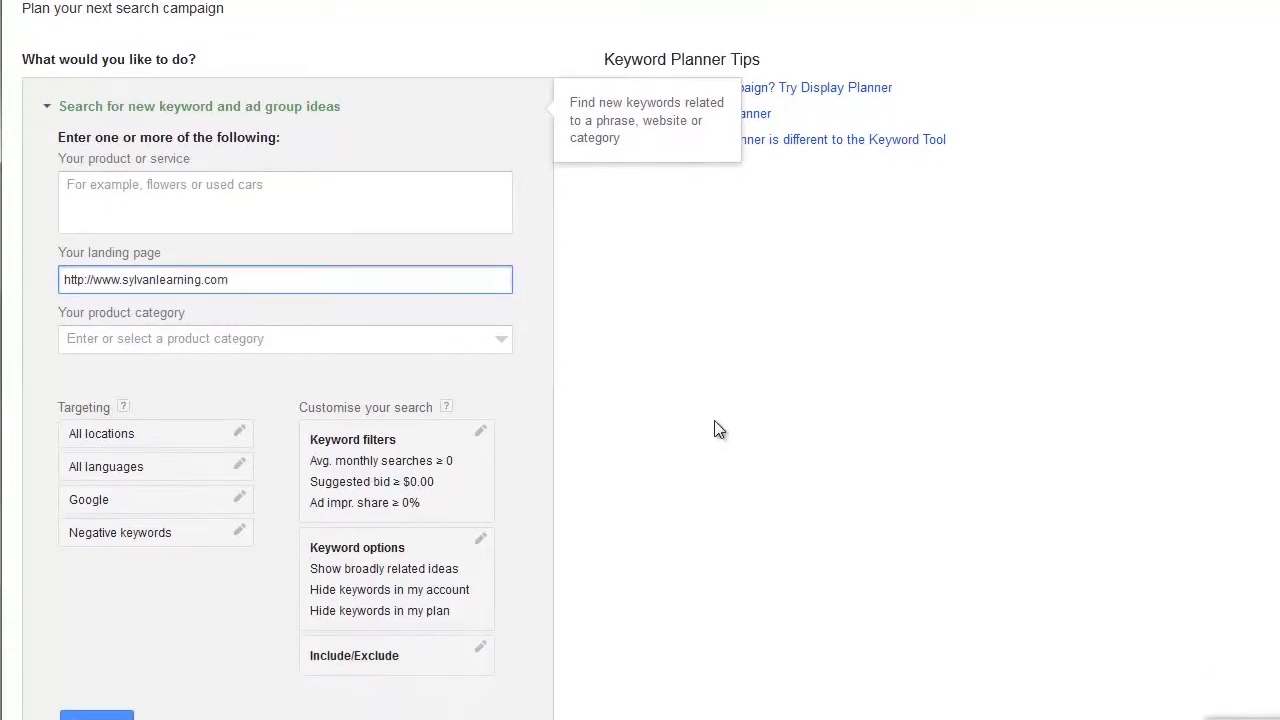
scroll(716, 428, "down", 1)
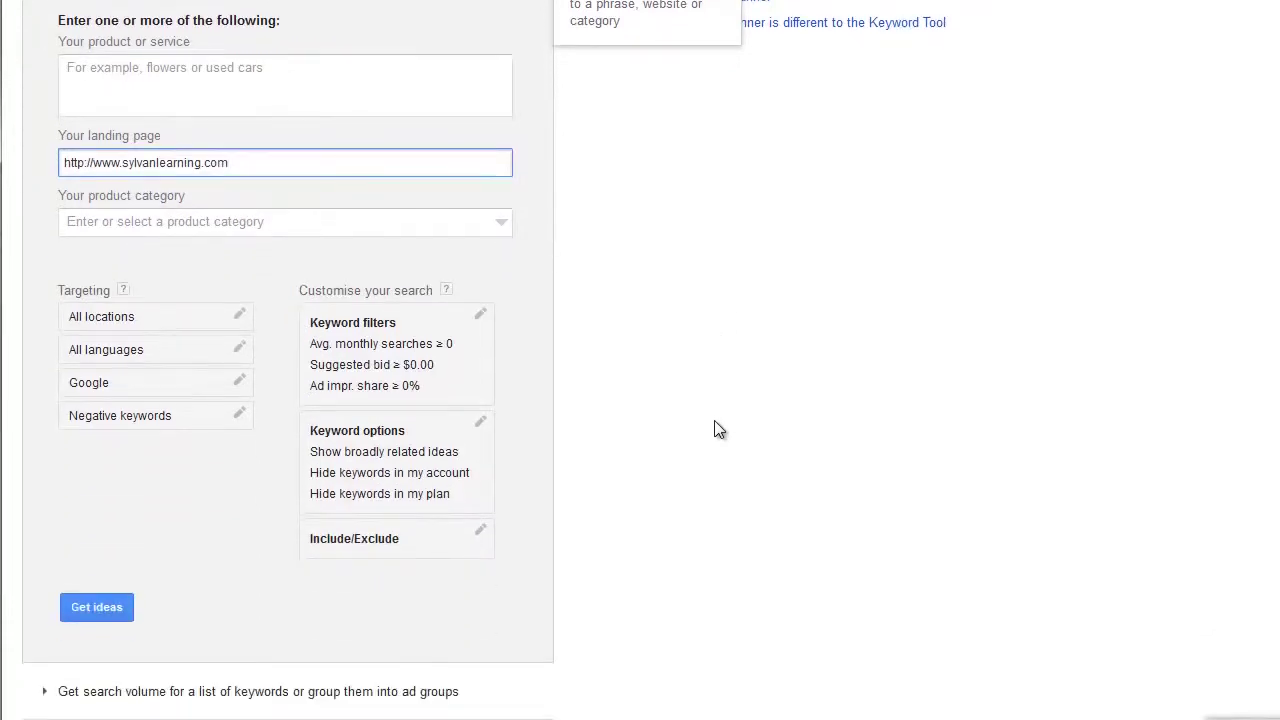
left_click(99, 607)
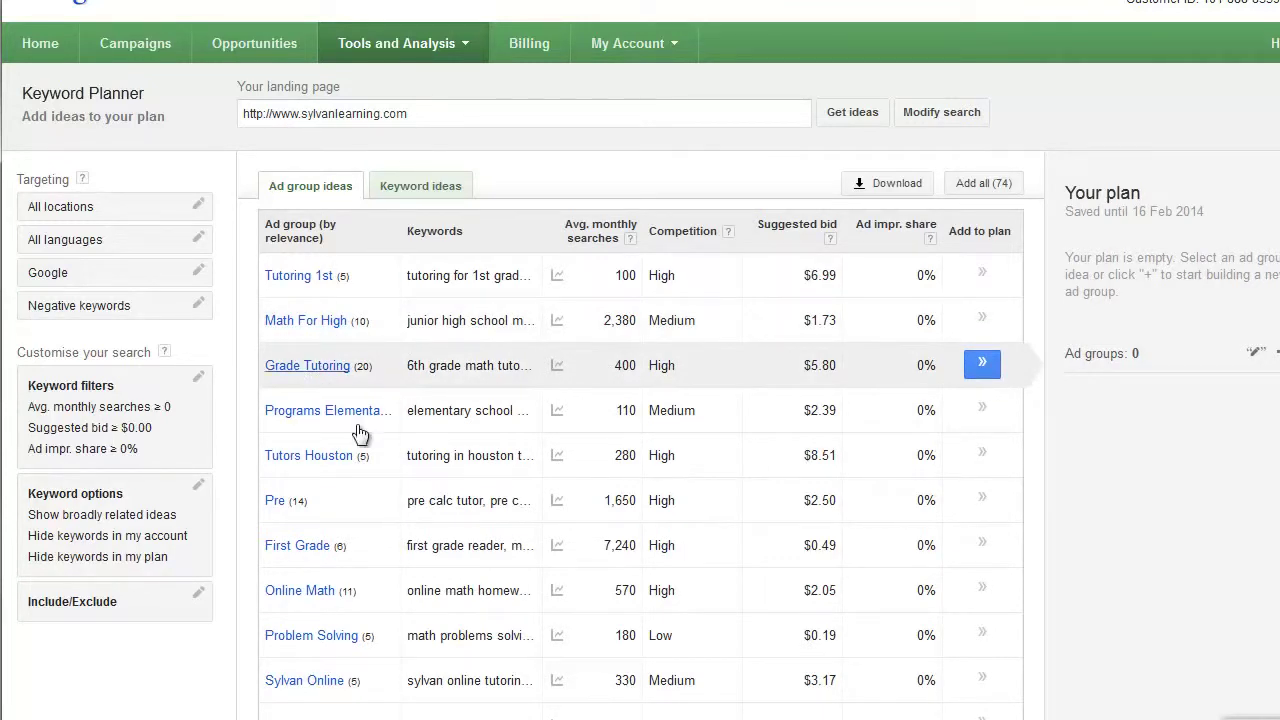
scroll(339, 450, "down", 1)
scroll(339, 446, "down", 2)
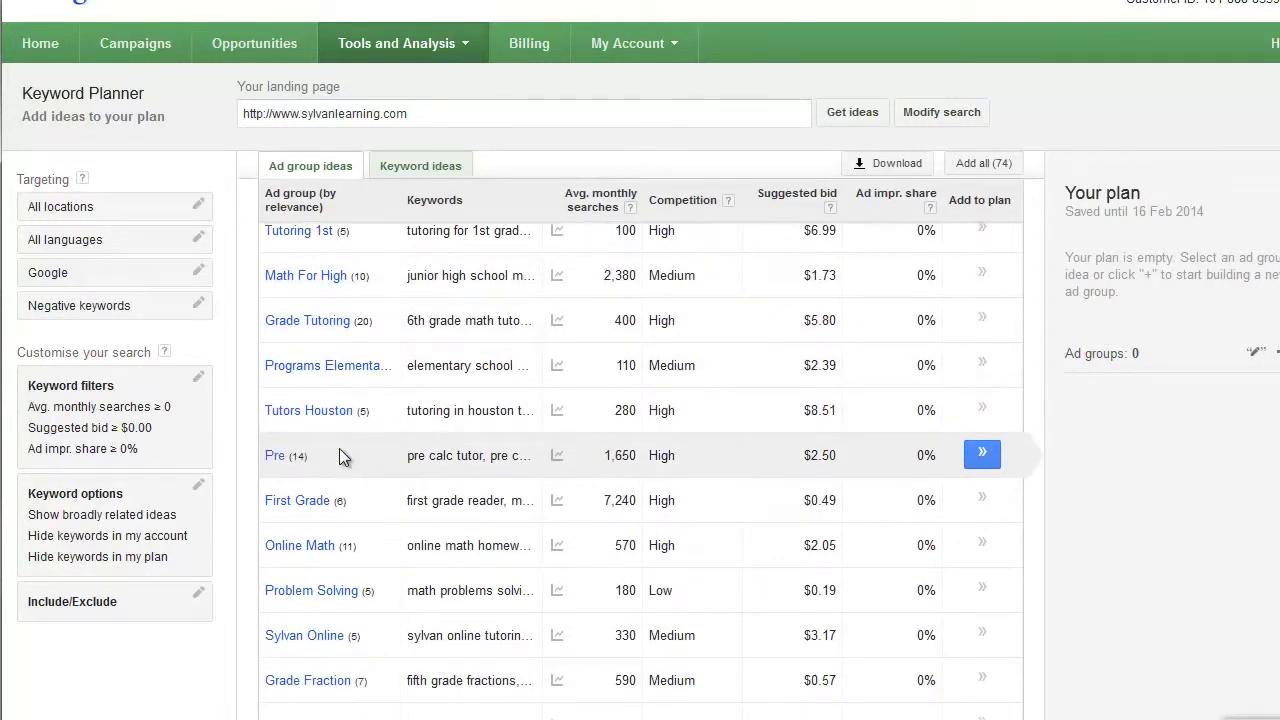
scroll(339, 448, "down", 1)
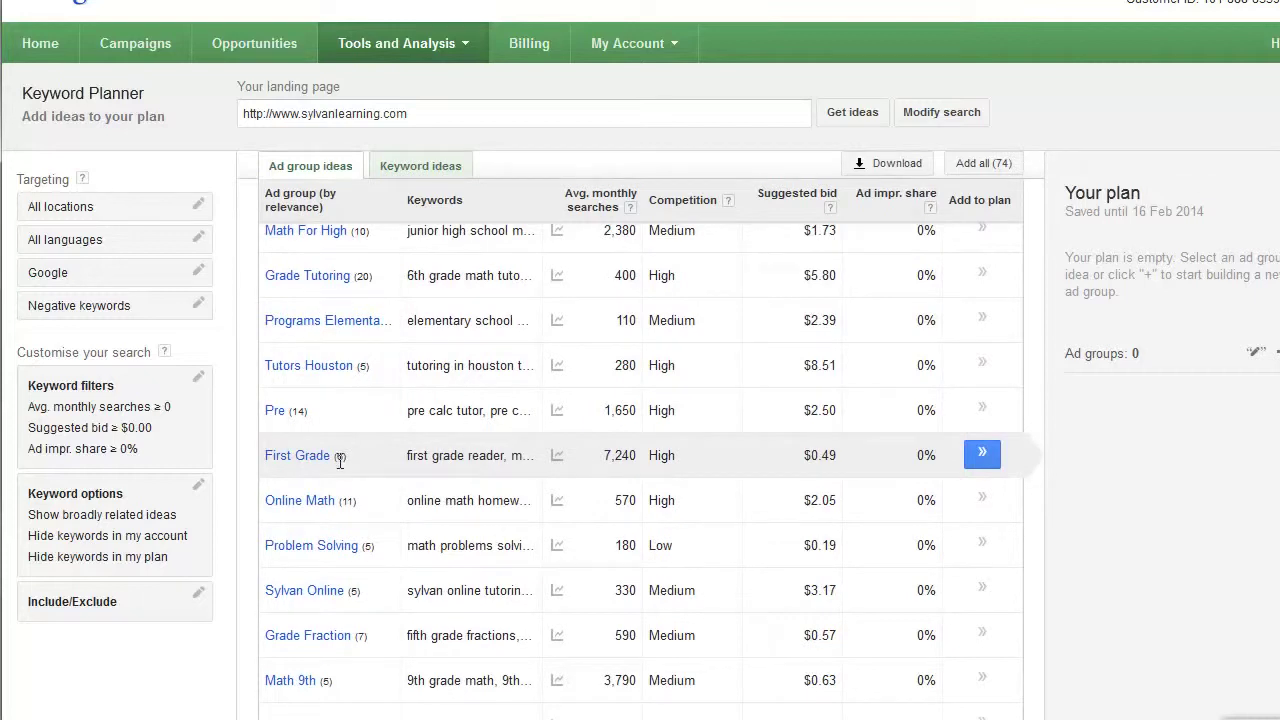
scroll(336, 467, "down", 1)
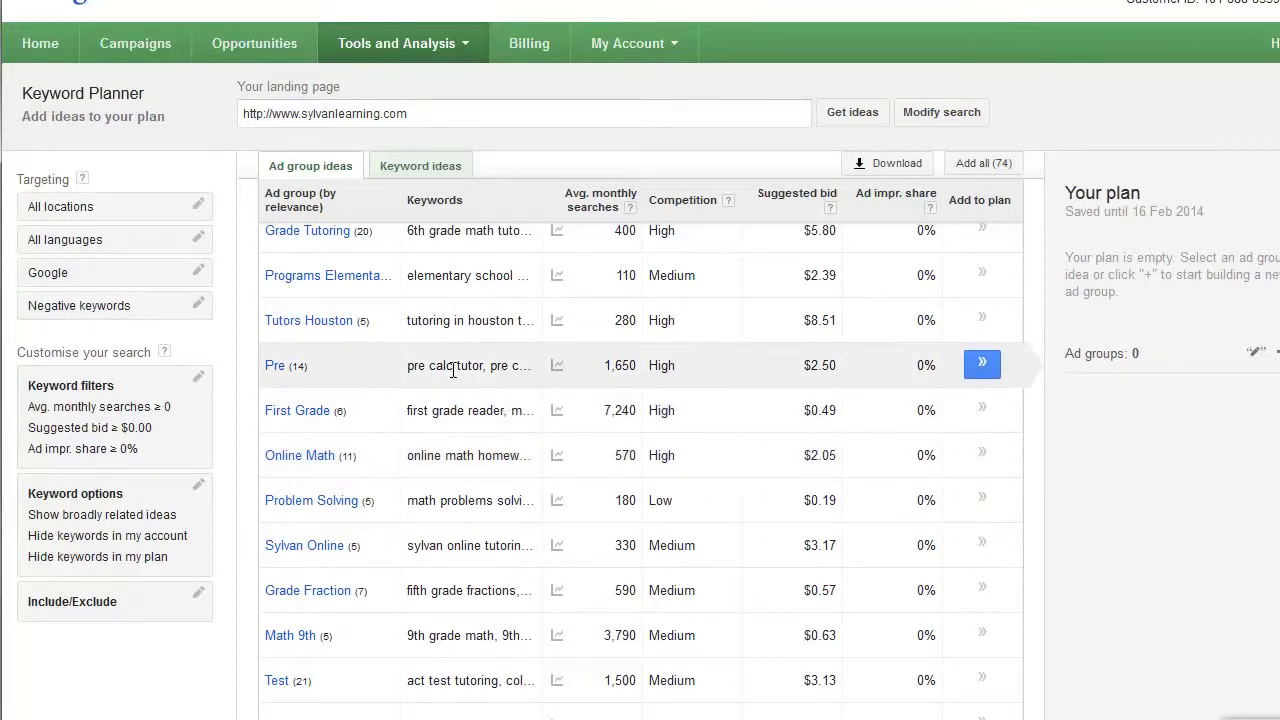
Scroll through the 9,606 individual Sylvan keyword ideas, then switch to the blank Excel Book1
left_click(416, 176)
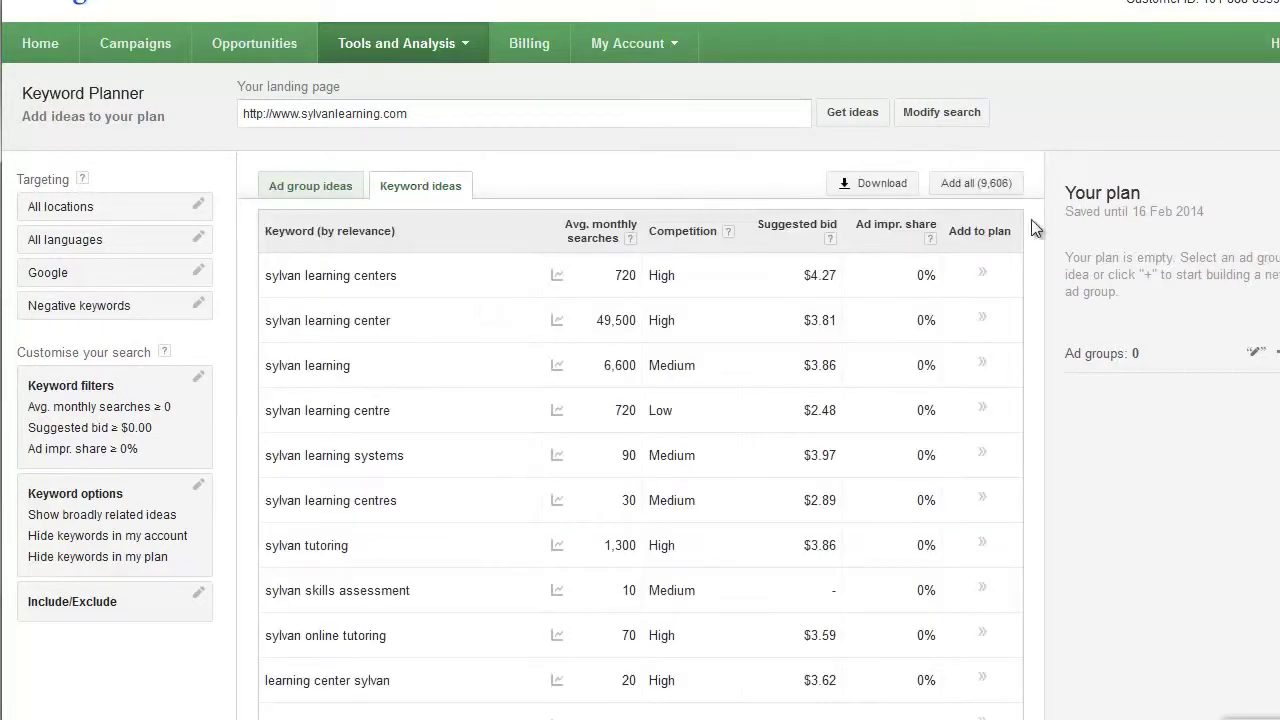
scroll(640, 440, "down", 1)
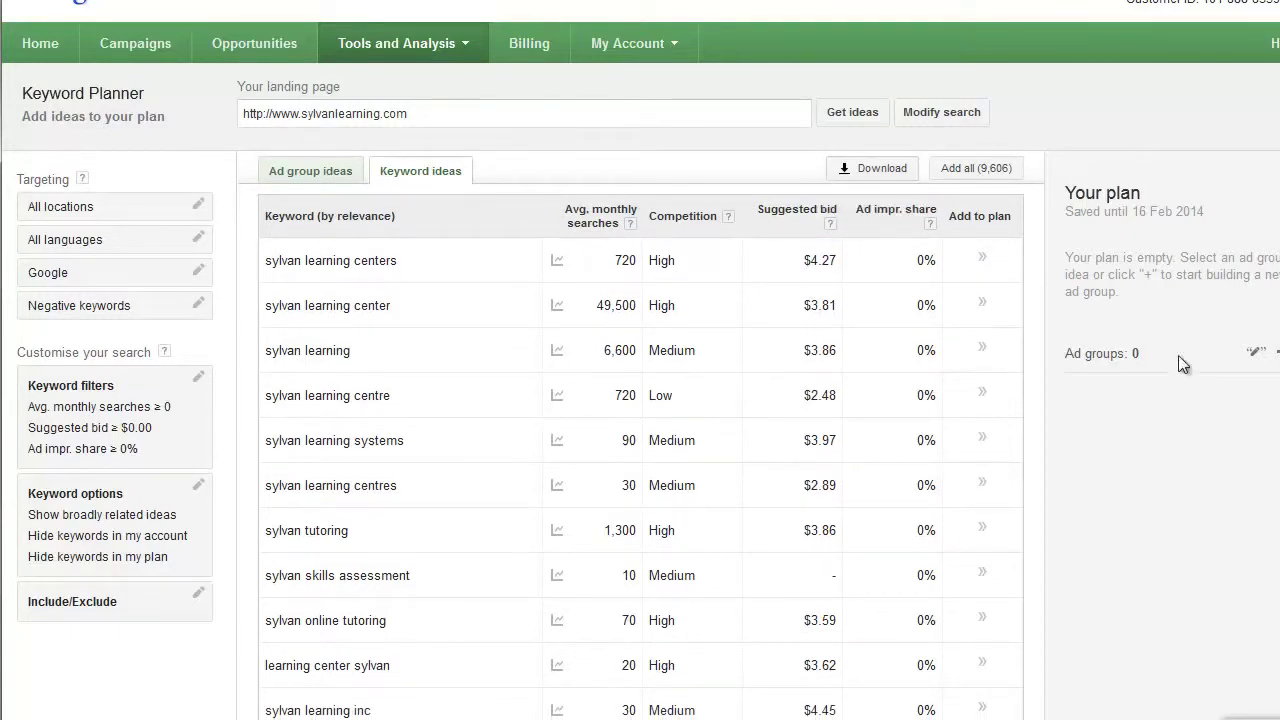
scroll(640, 440, "down", 5)
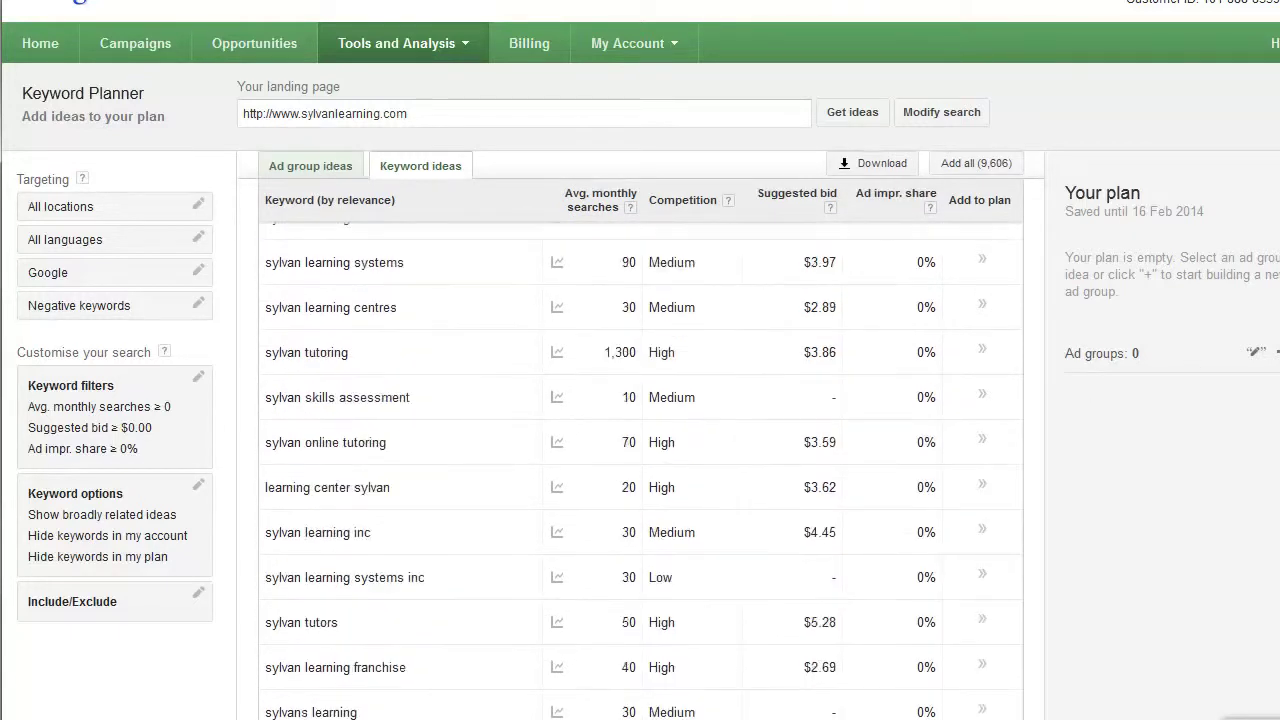
scroll(640, 470, "down", 5)
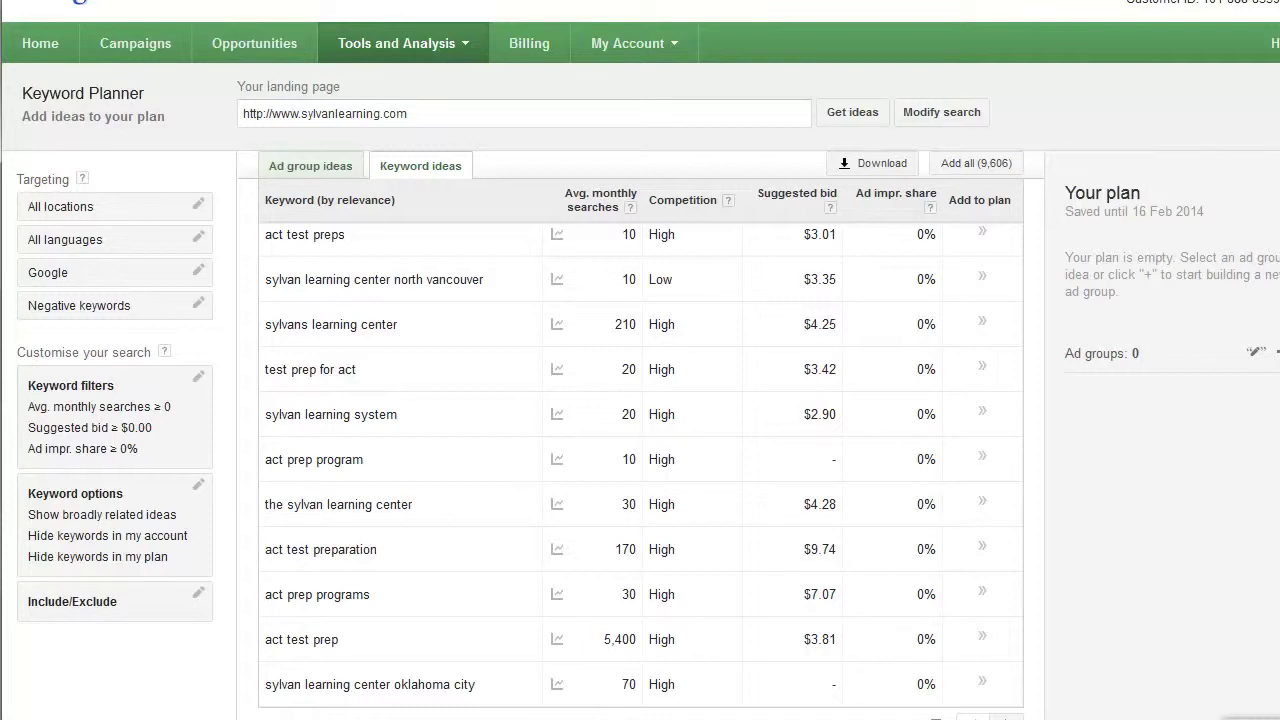
scroll(640, 470, "up", 10)
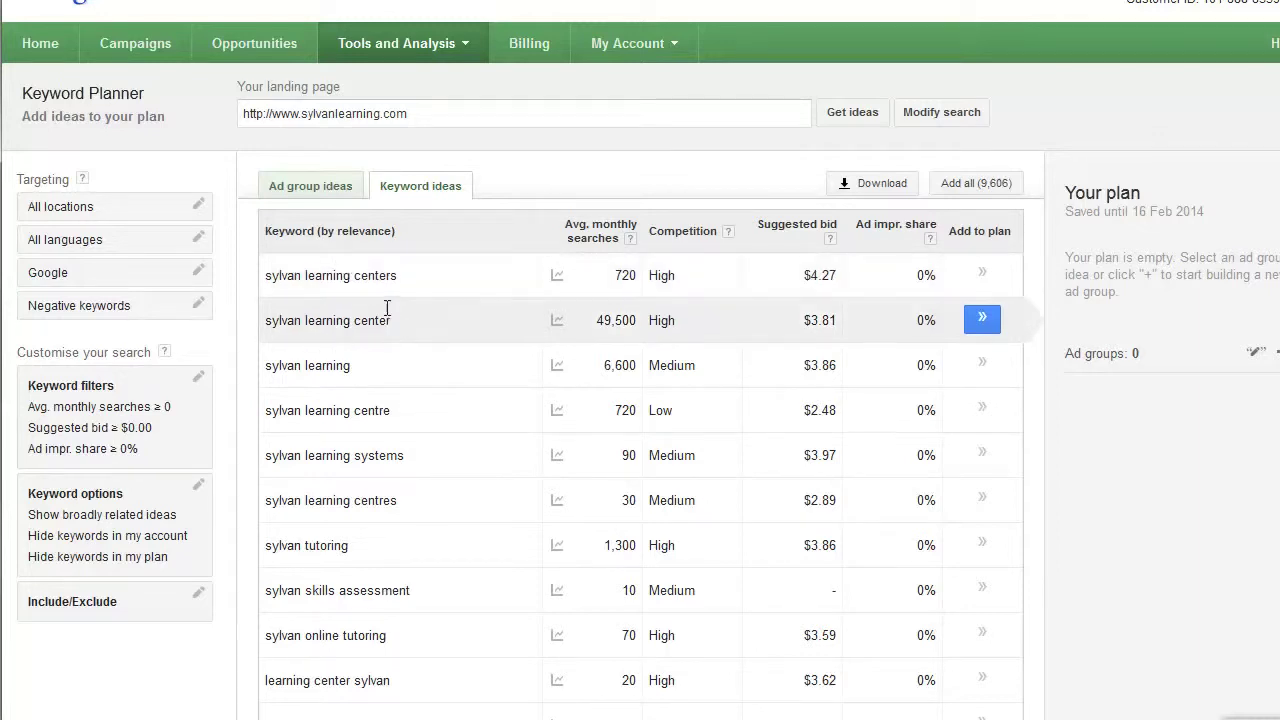
scroll(449, 435, "down", 1)
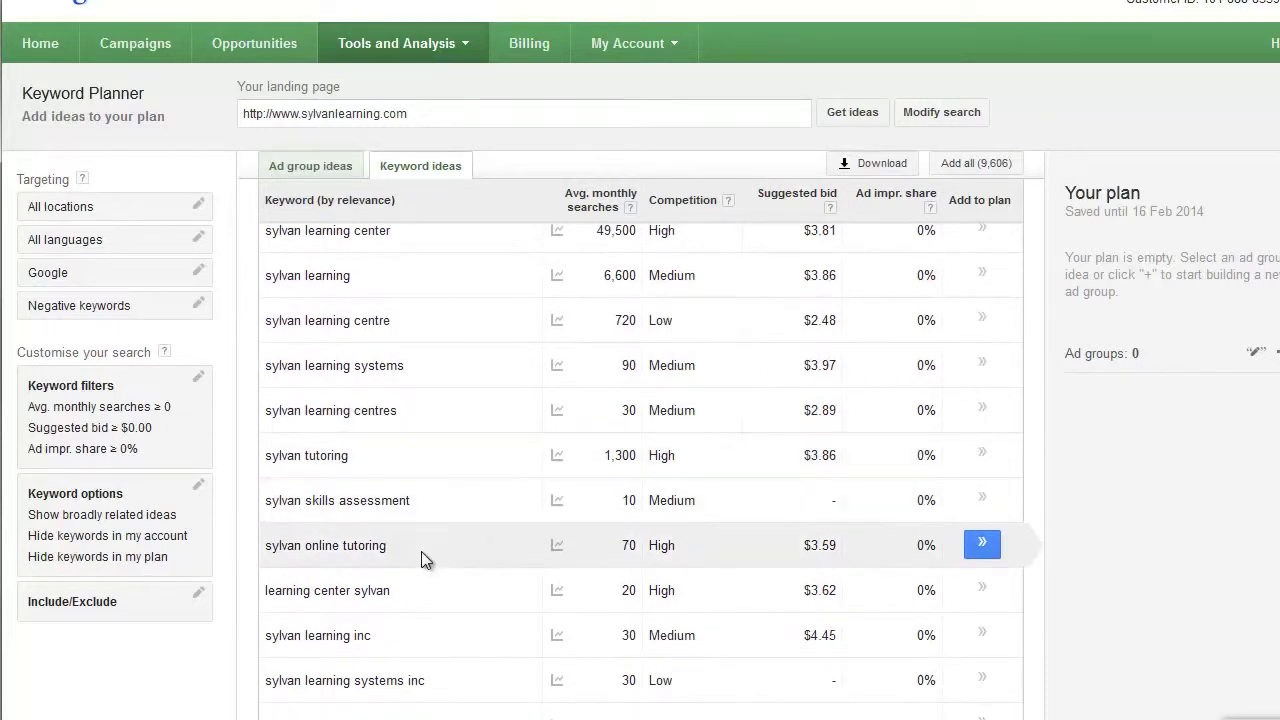
scroll(417, 556, "down", 1)
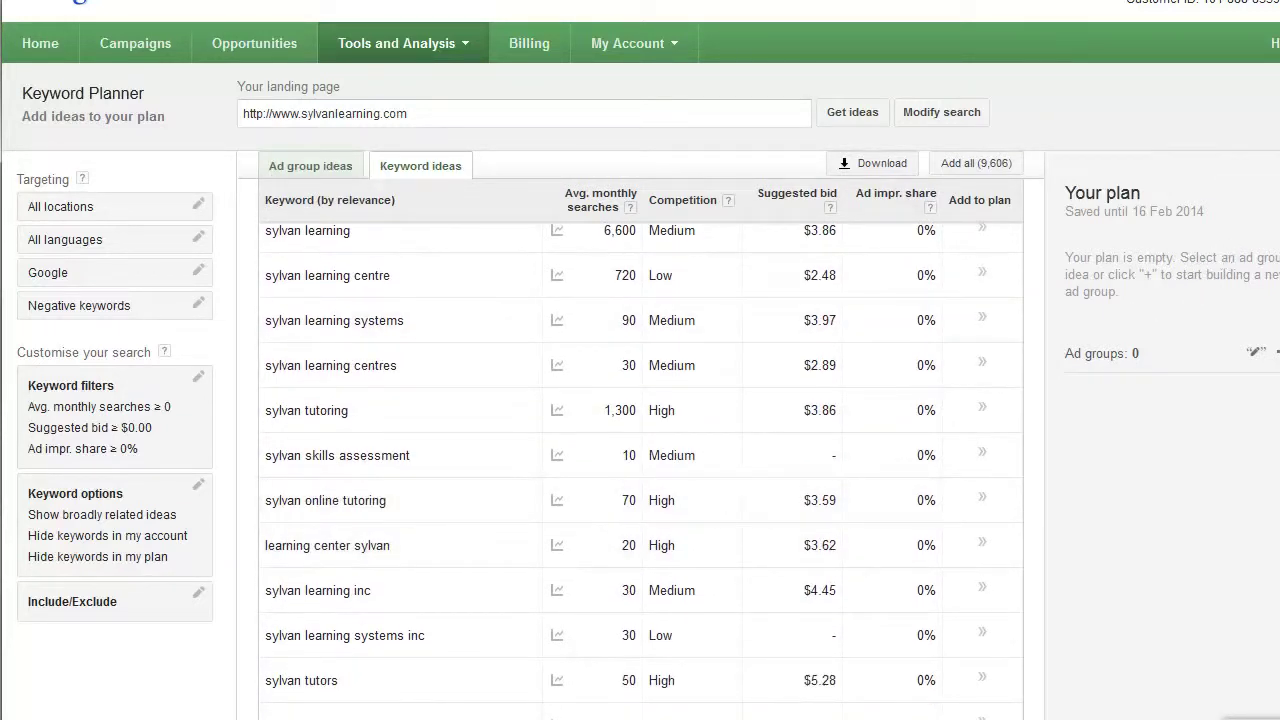
key("alt+Tab")
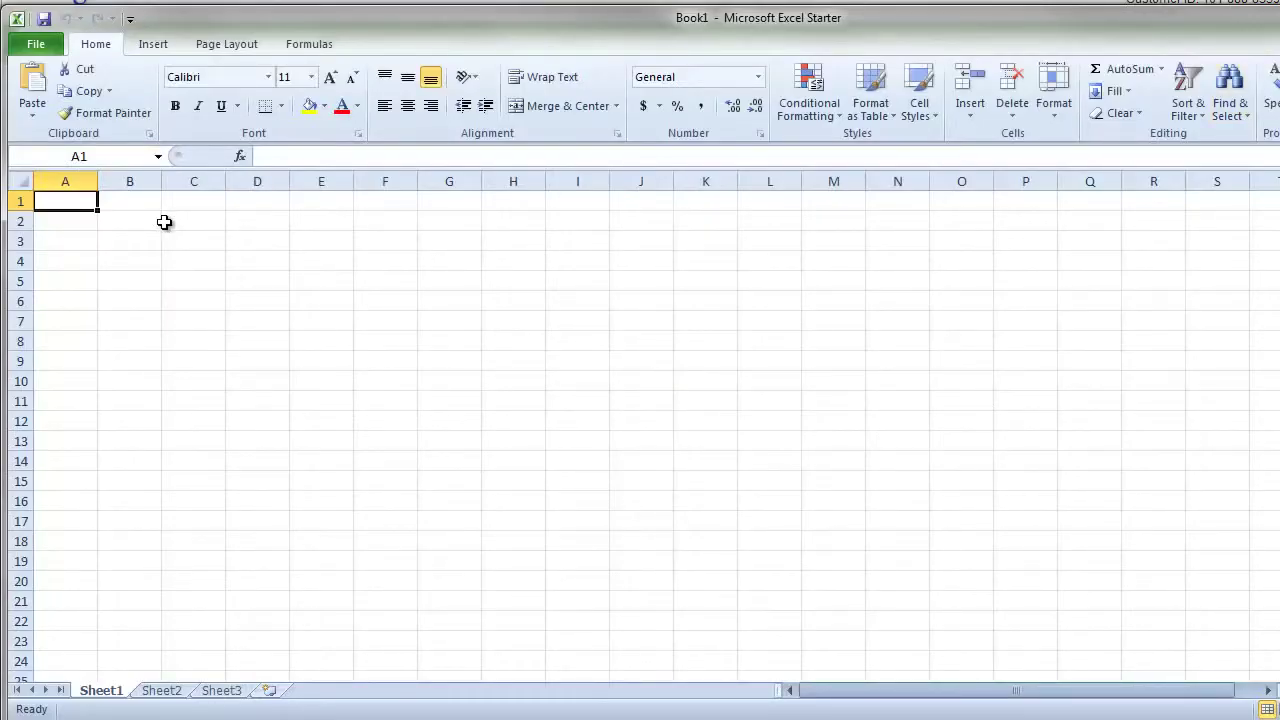
Enter sylvan in A1 and learning in B1
type("sylvan")
key("BackSpace")
key("BackSpace")
key("BackSpace")
type("van")
key("Tab")
type("learning")
key("Tab")
Fill C1:C4 with center, centers, systems and system
type("cent")
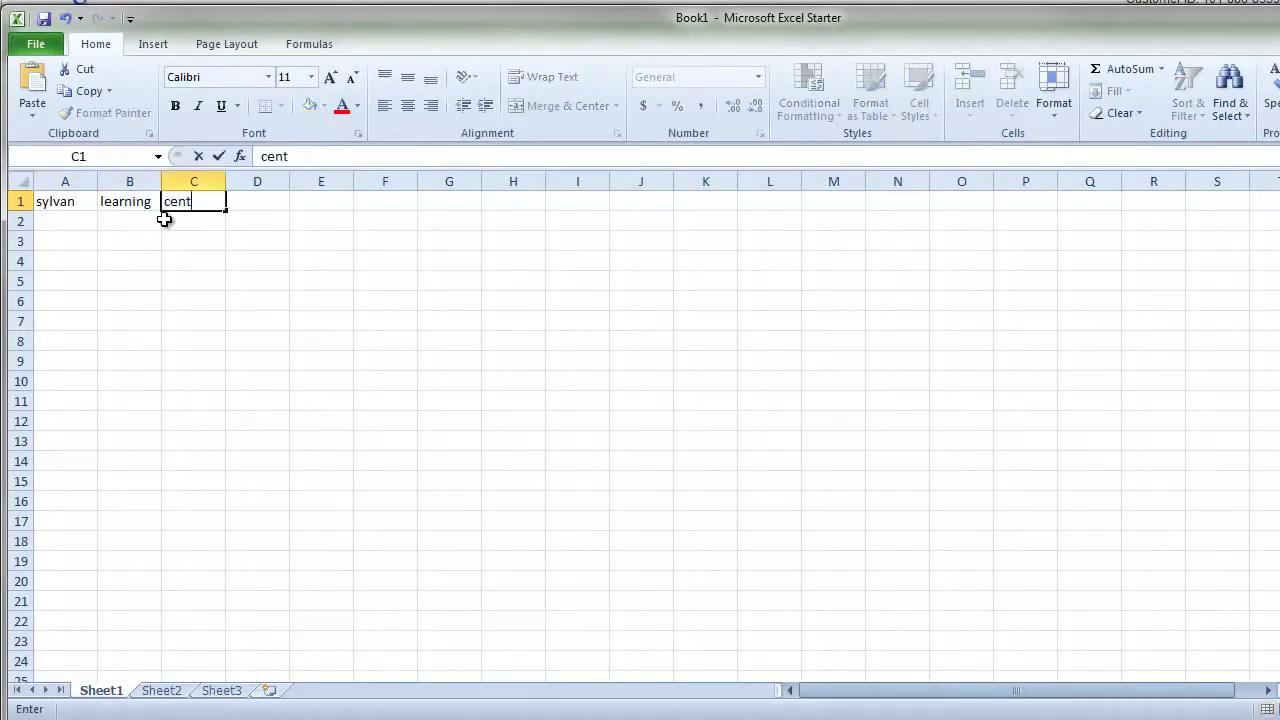
type("er")
key("Return")
key("Right")
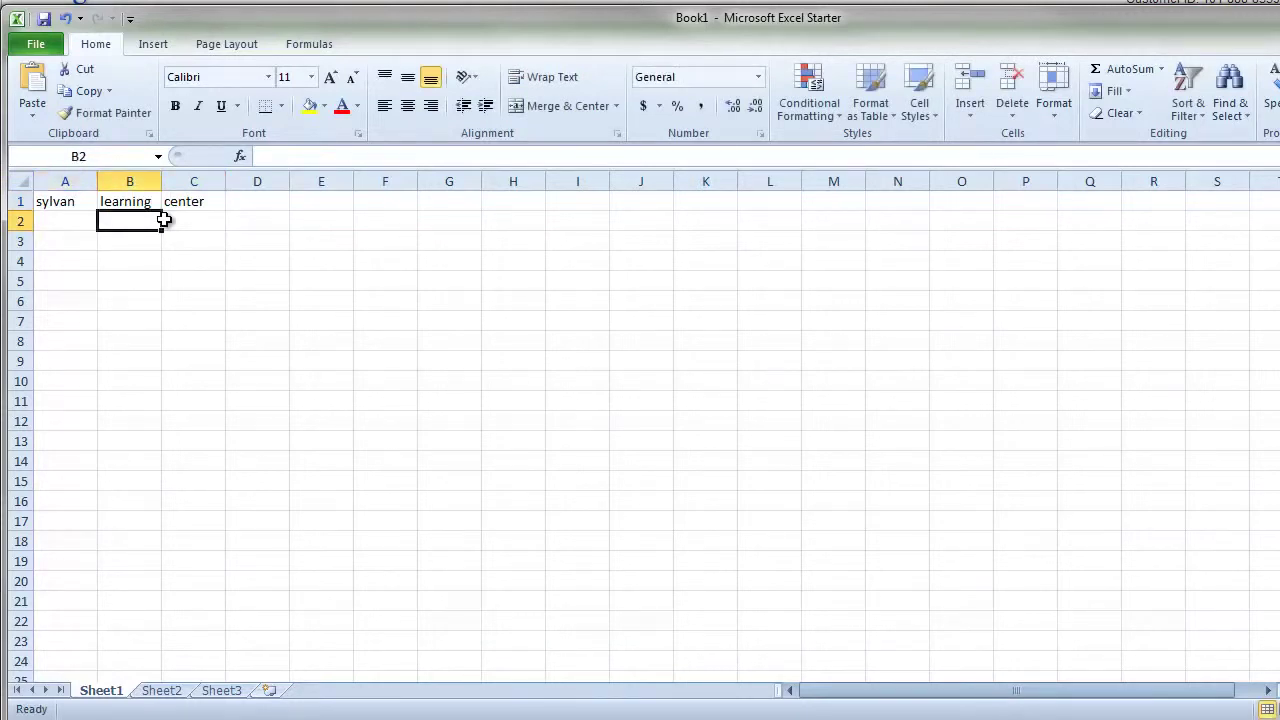
key("Right")
type("centers")
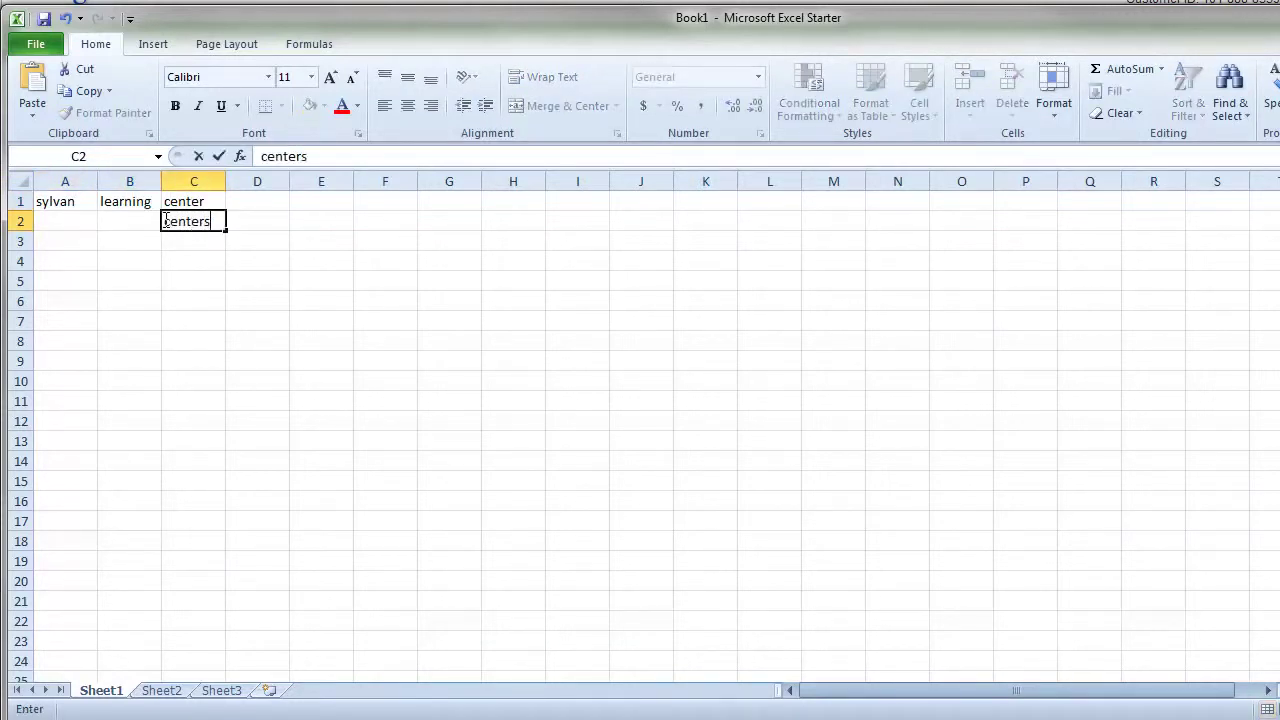
key("Return")
key("Right")
key("Right")
type("system")
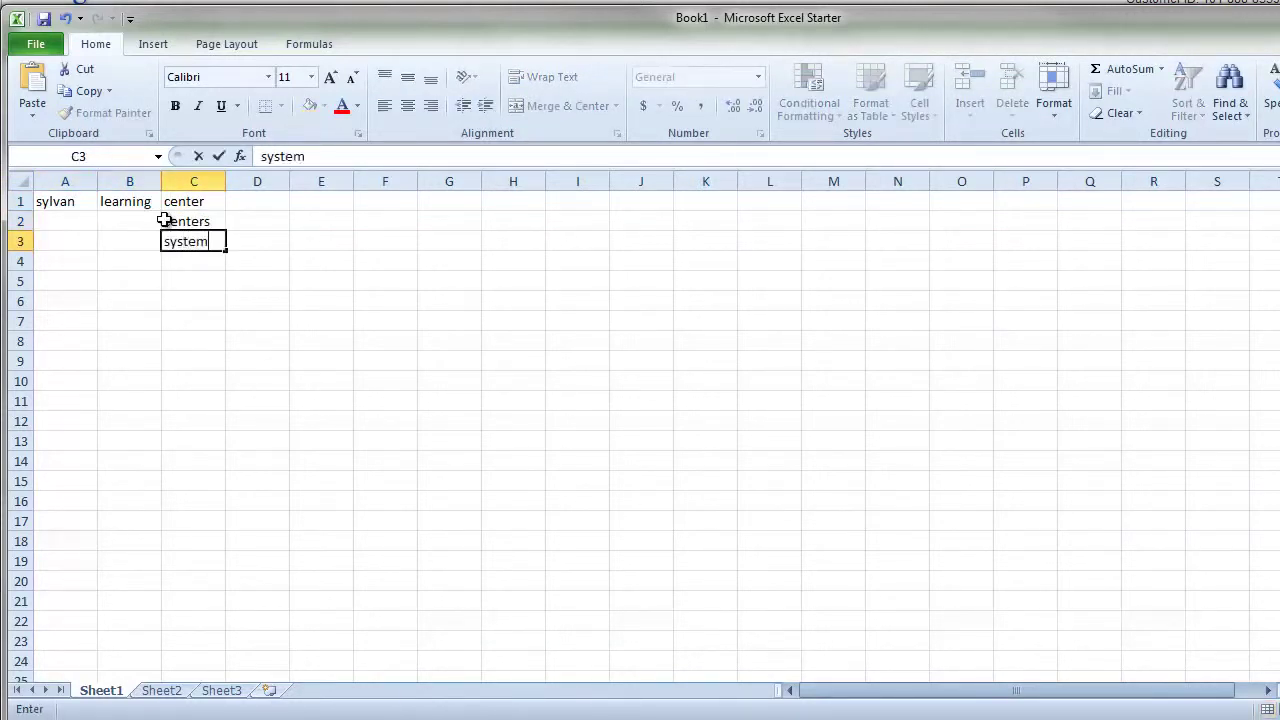
type("s")
key("Return")
key("Right")
key("Right")
type("sys")
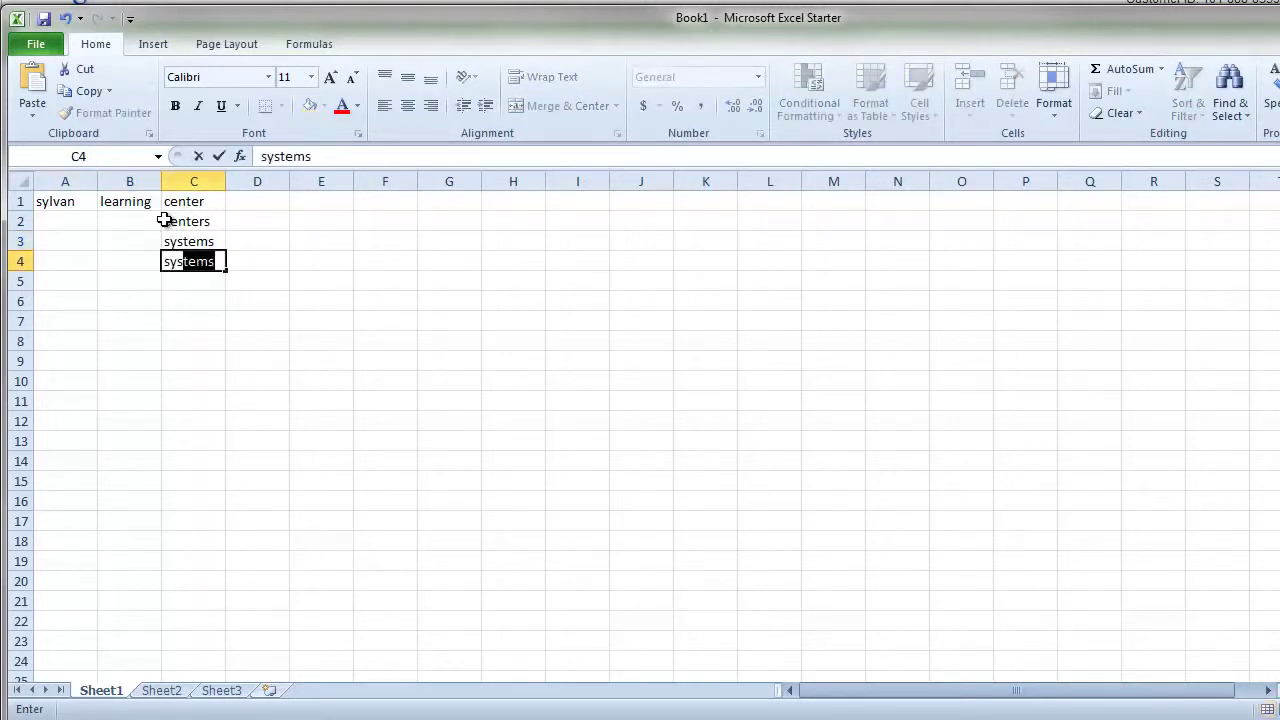
type("tems")
key("Return")
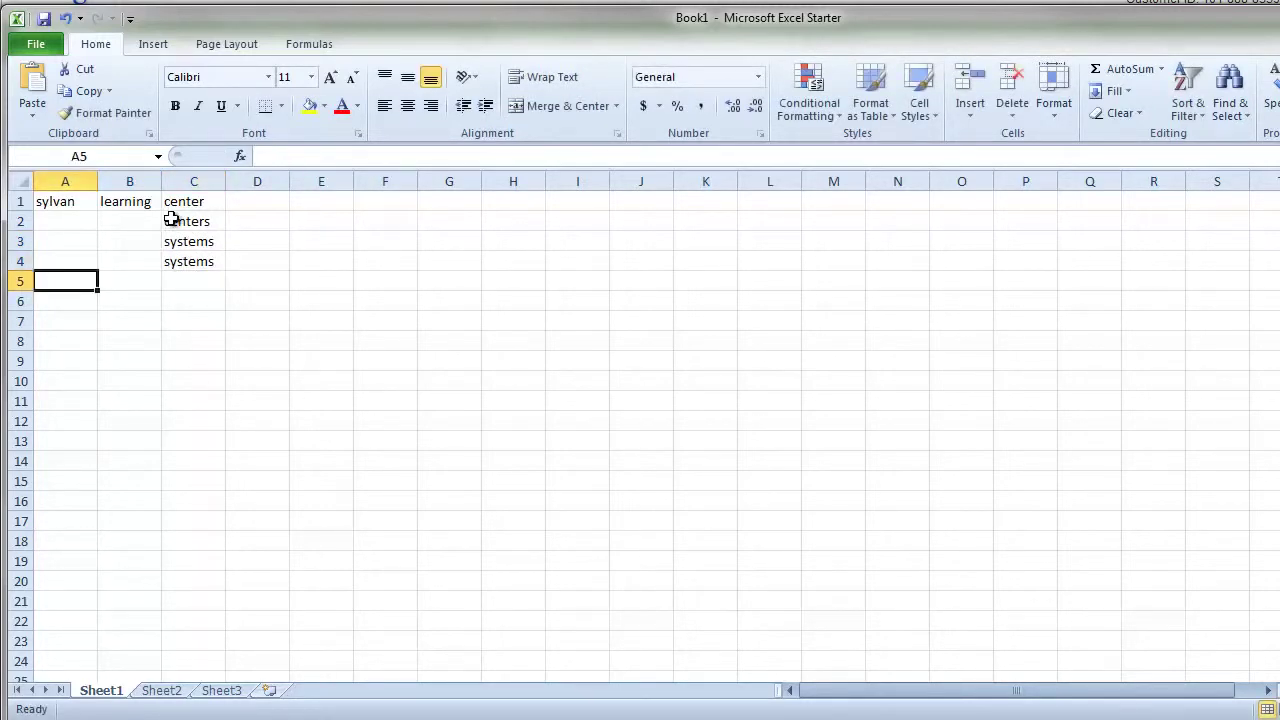
double_click(212, 262)
key("BackSpace")
left_click(124, 219)
Enter tutor in B2 and tutoring in B3, then check the entries
type("turo")
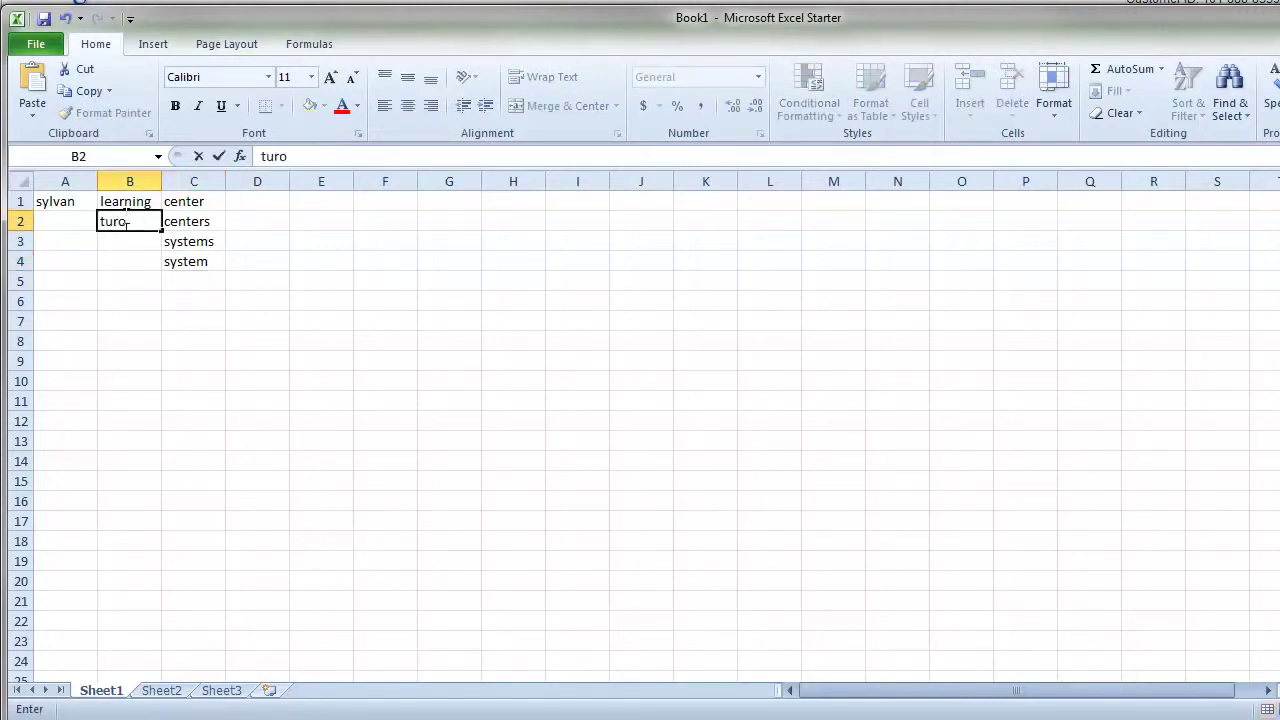
key("BackSpace")
key("BackSpace")
type("torl")
key("BackSpace")
key("Return")
type("tuto")
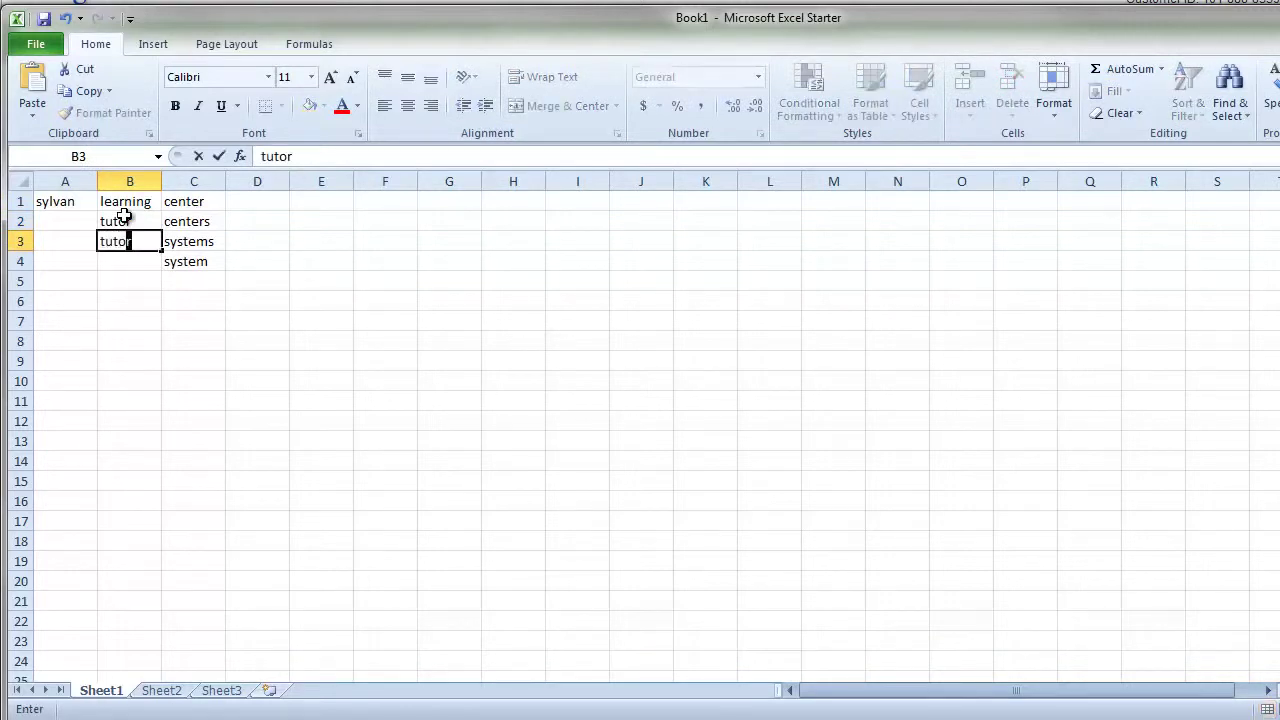
key("BackSpace")
type("ring")
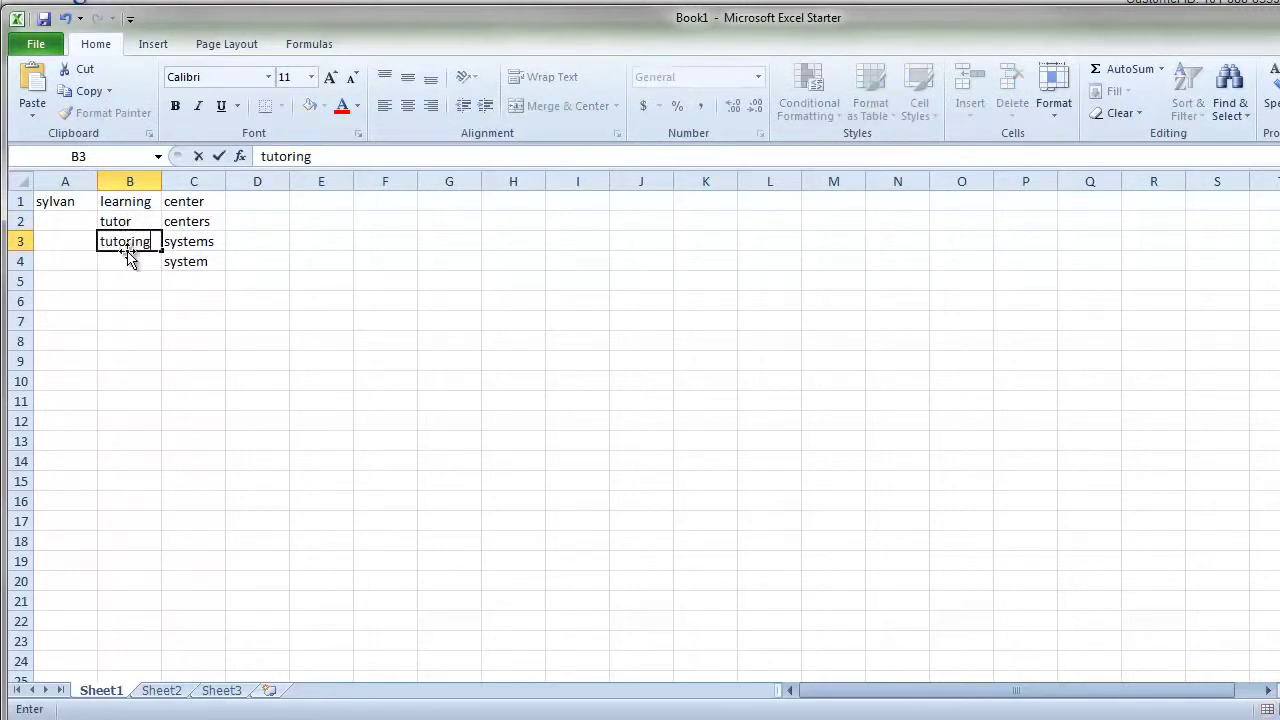
left_click(128, 261)
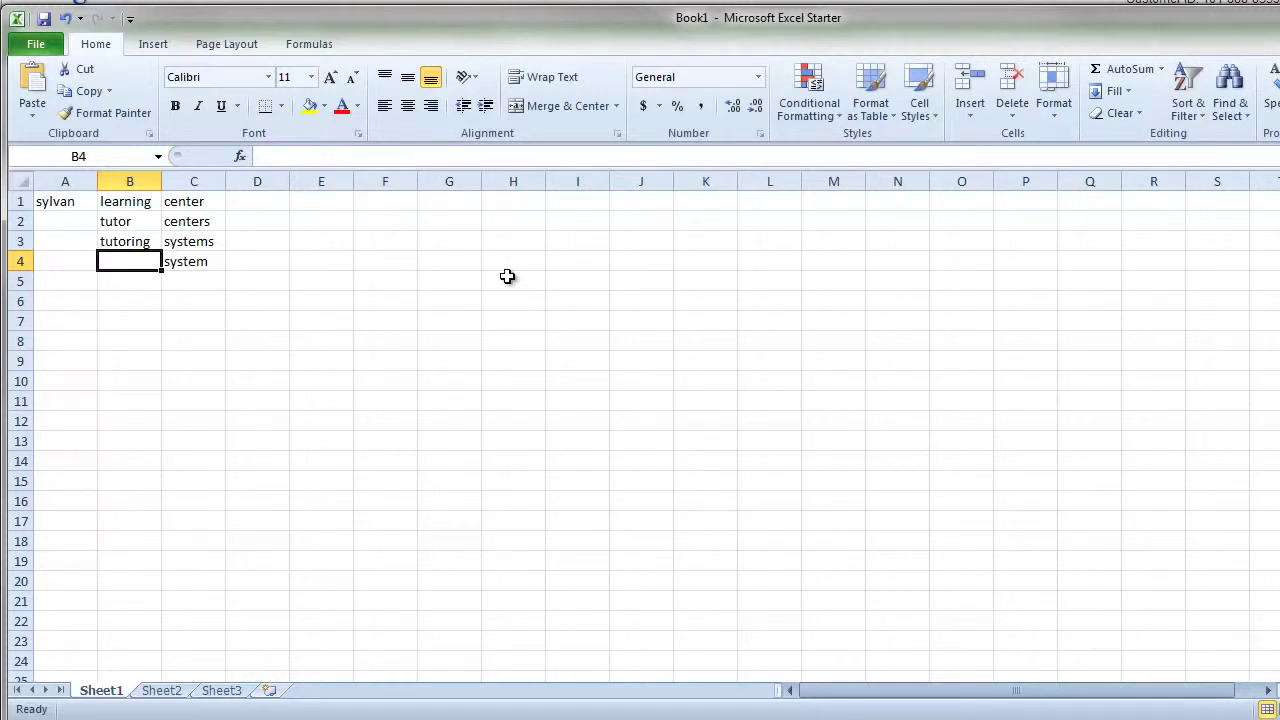
left_click(75, 201)
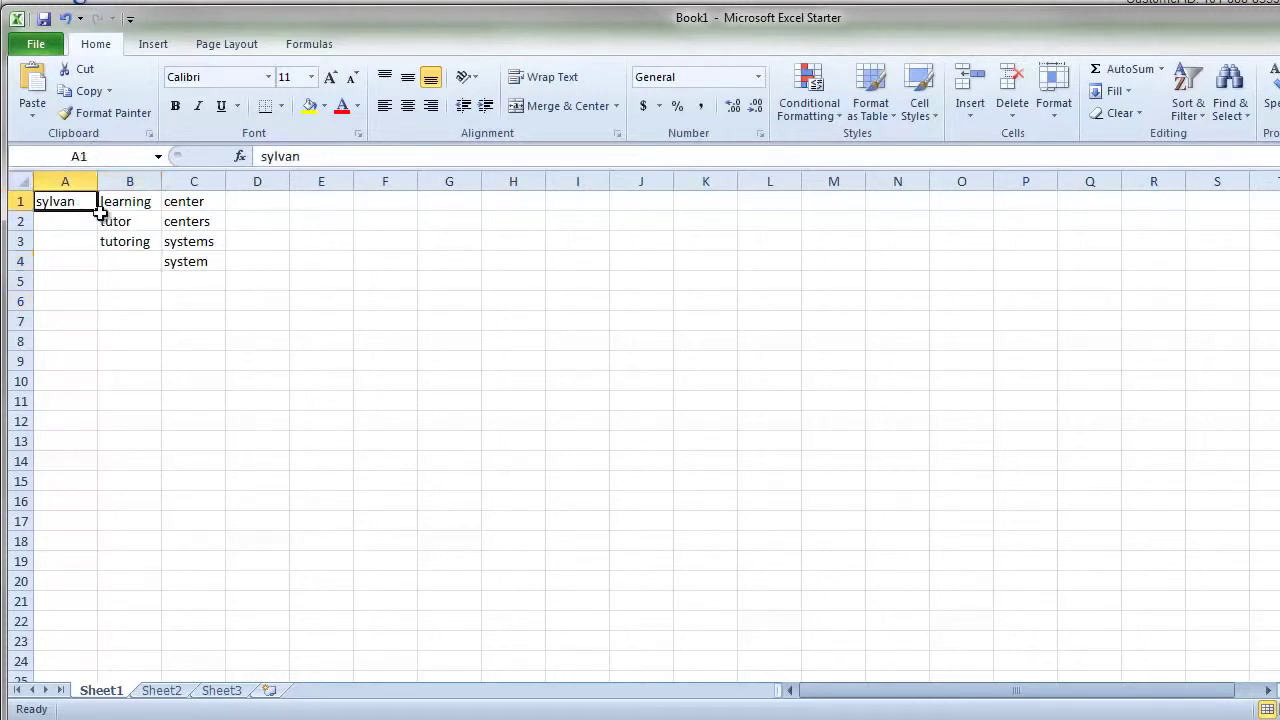
left_click_drag(120, 221, 126, 240)
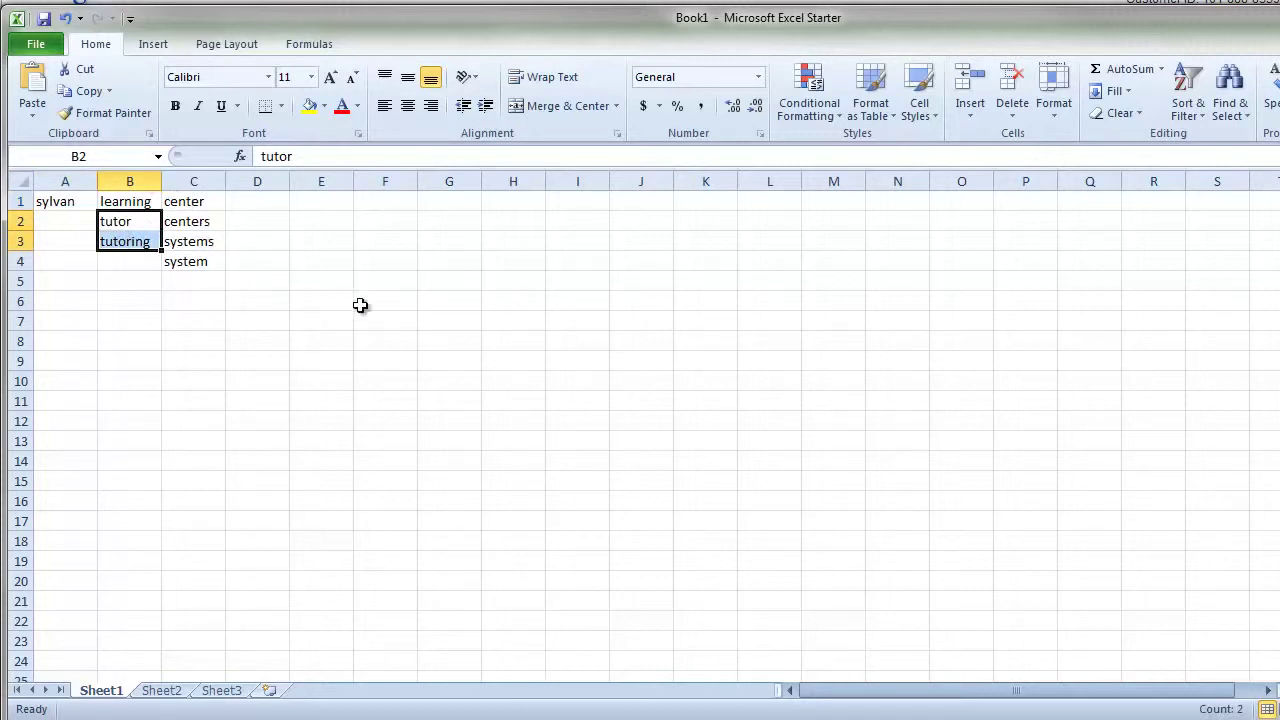
left_click(190, 286)
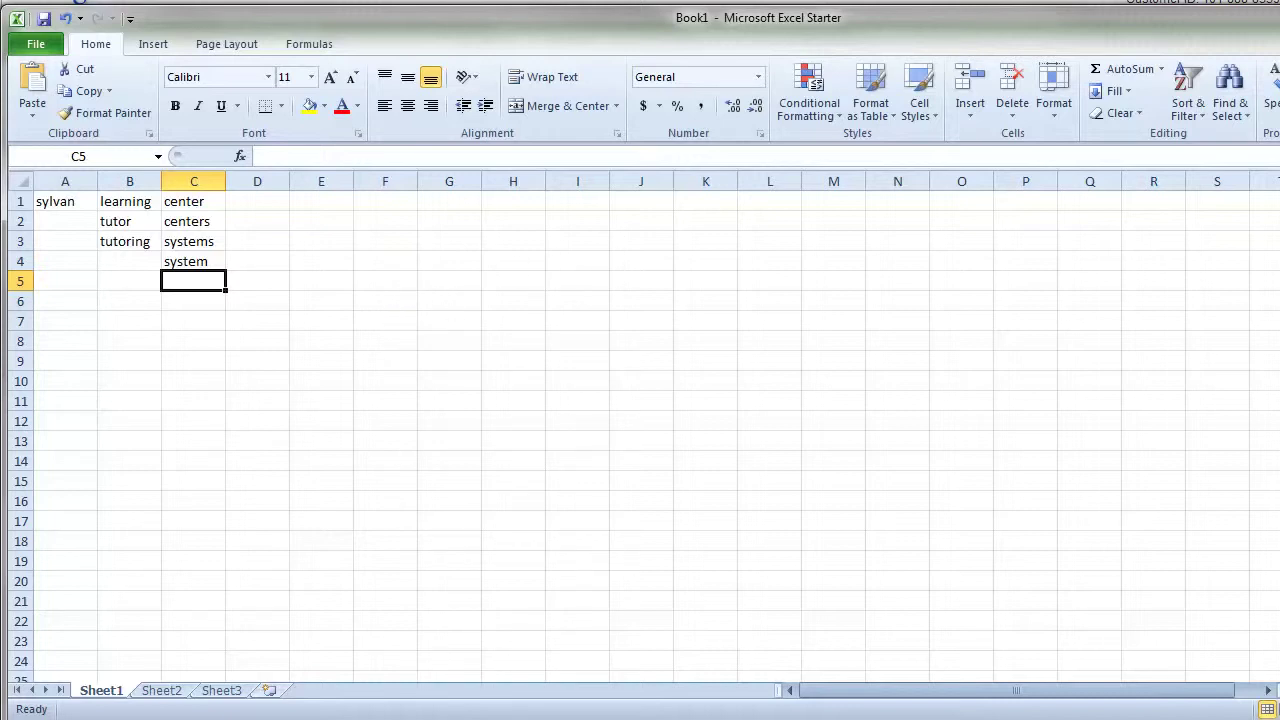
key("alt+Tab")
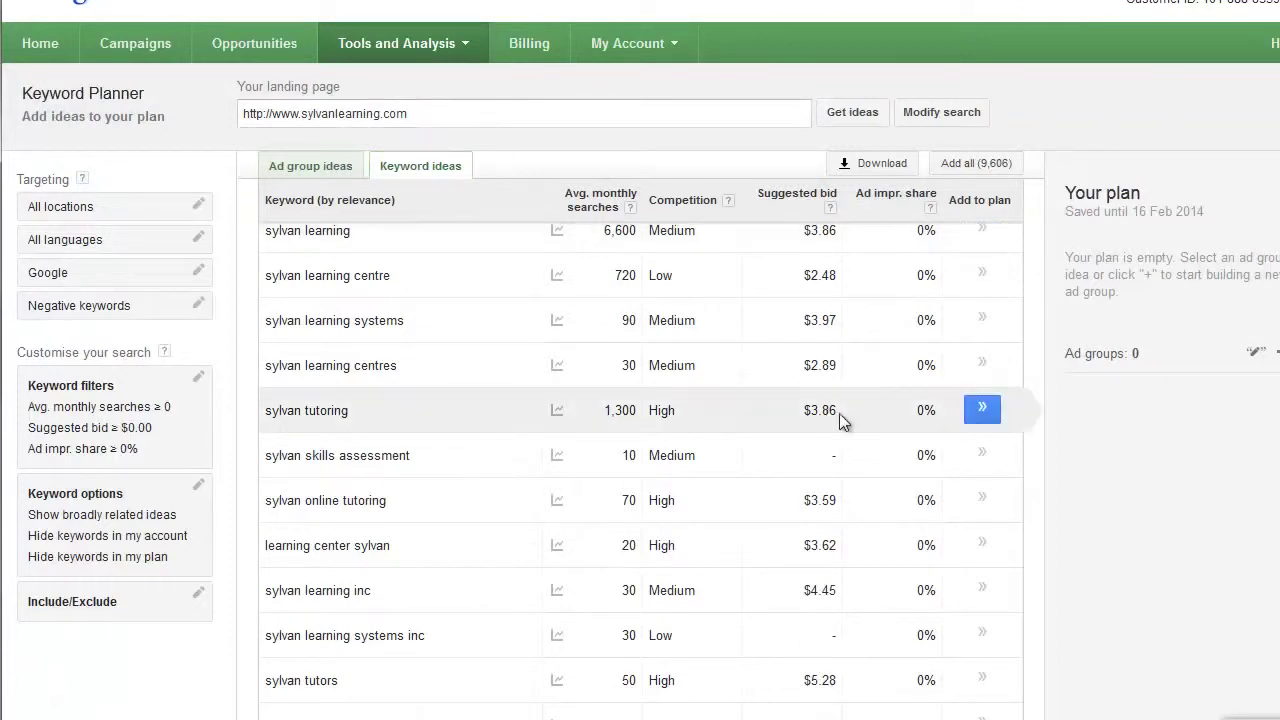
scroll(1021, 430, "down", 3)
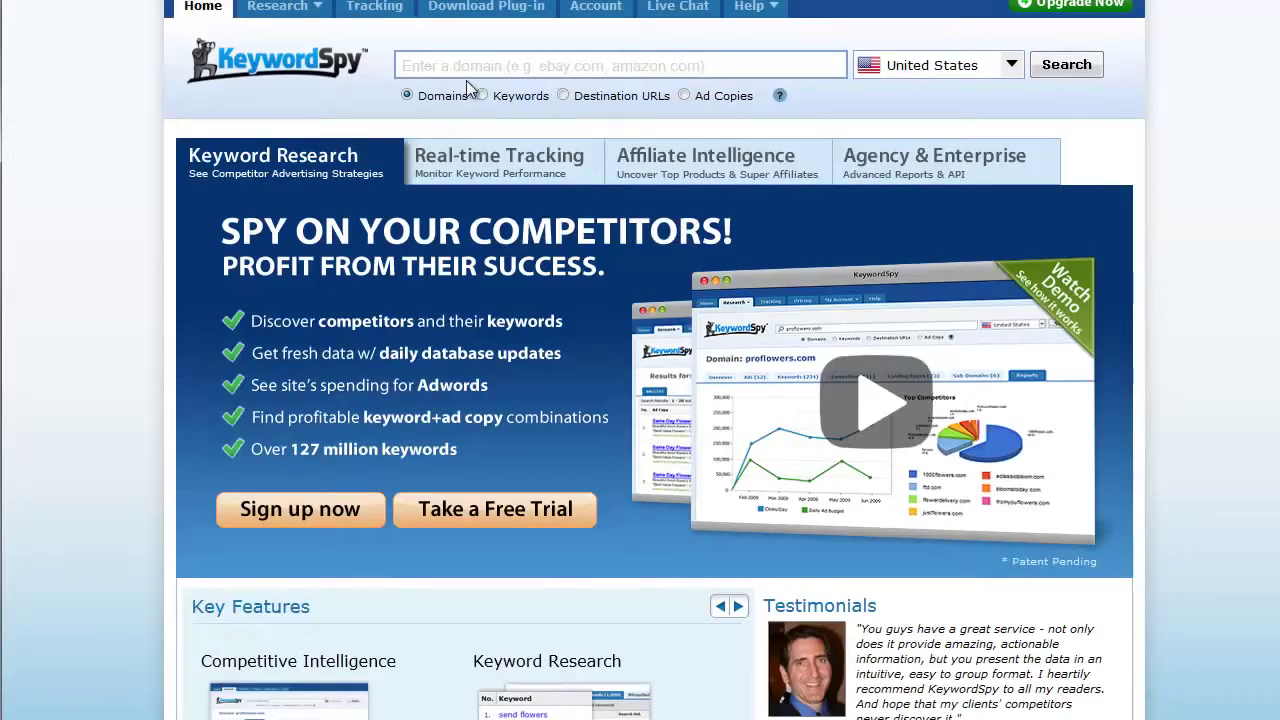
left_click(469, 67)
type("http://www.sylvanlearning.com")
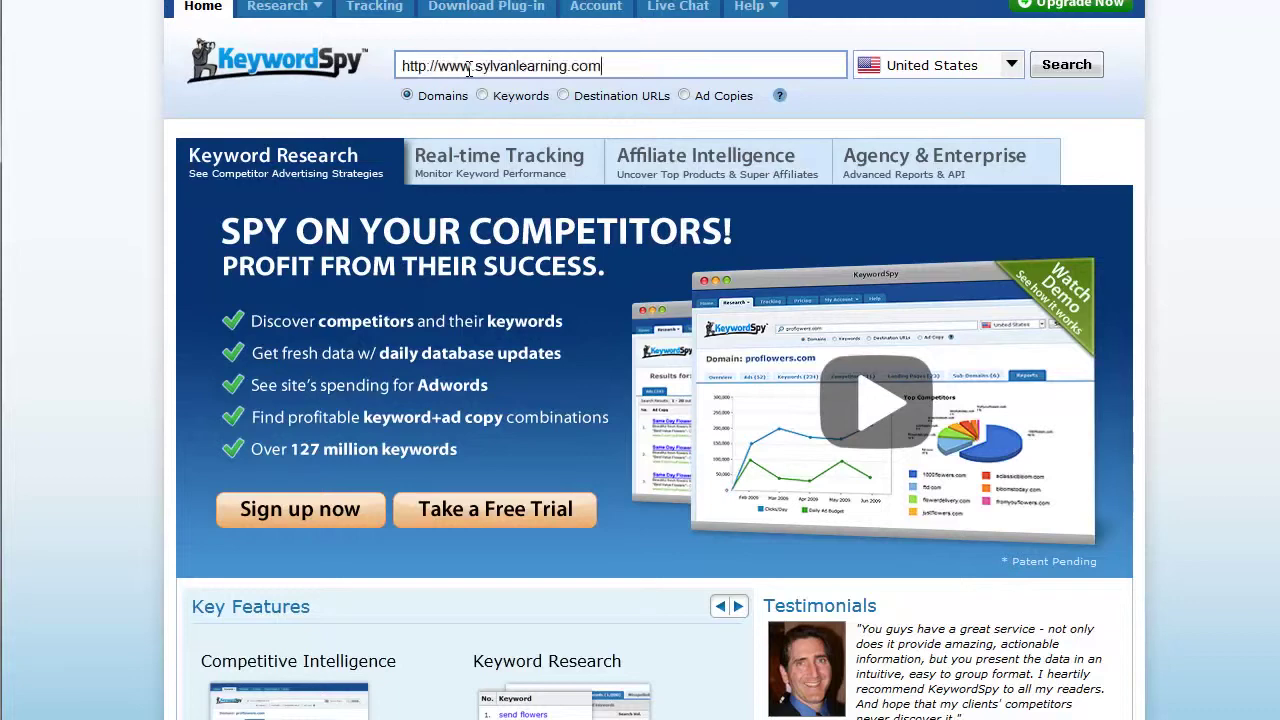
Run the sylvanlearning.com domain search and review its overview: $507 daily budget, 3,147 PPC keywords
left_click(1070, 68)
scroll(1067, 341, "down", 1)
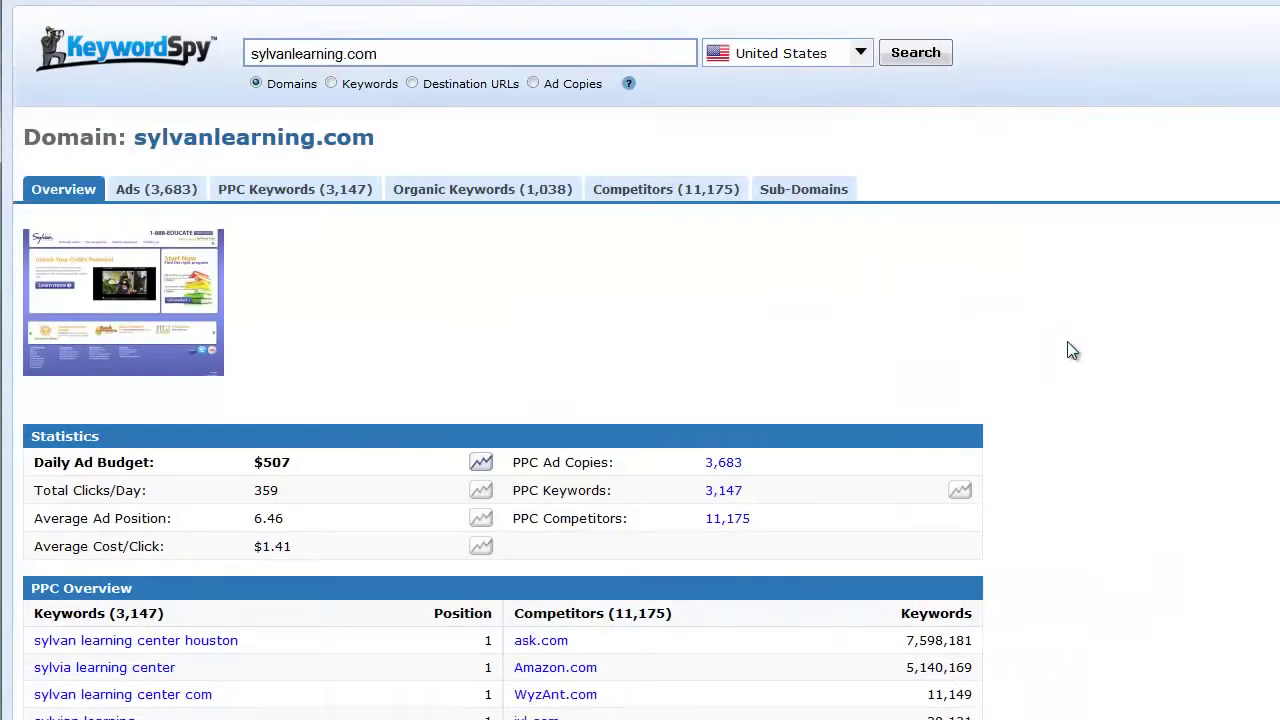
scroll(1067, 343, "down", 3)
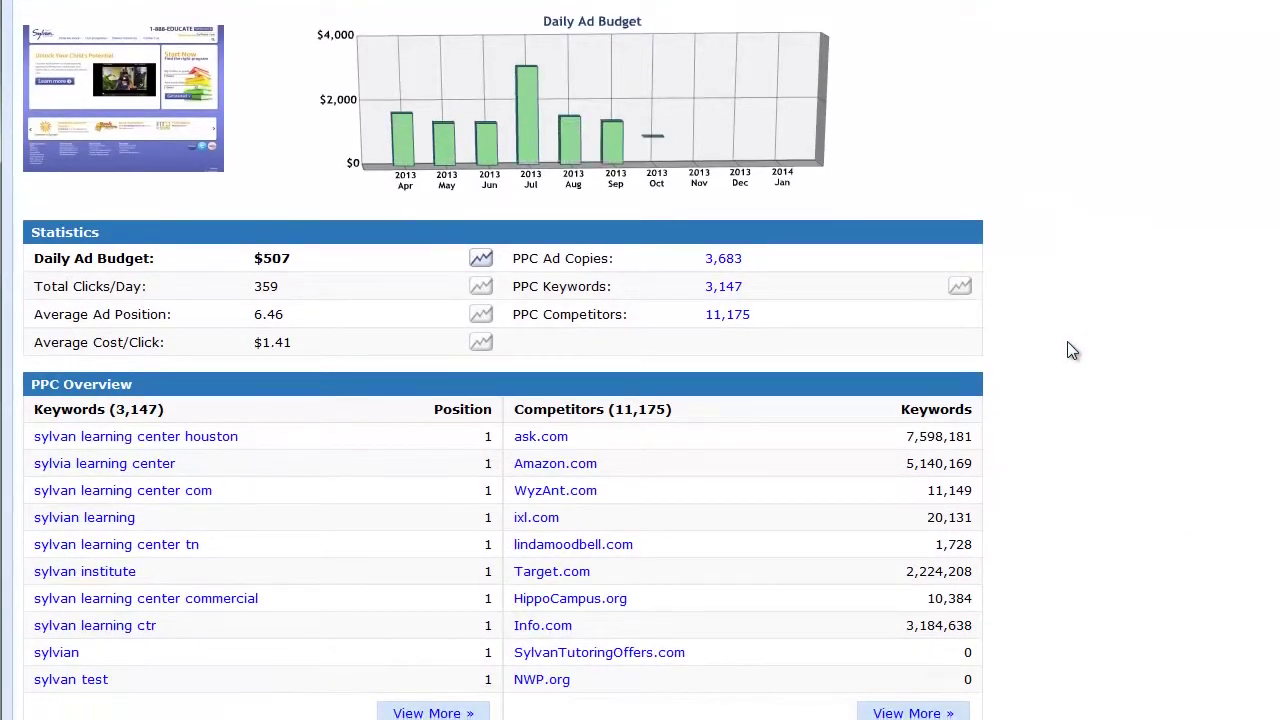
scroll(1067, 341, "down", 2)
scroll(1067, 341, "down", 2)
scroll(1067, 350, "down", 2)
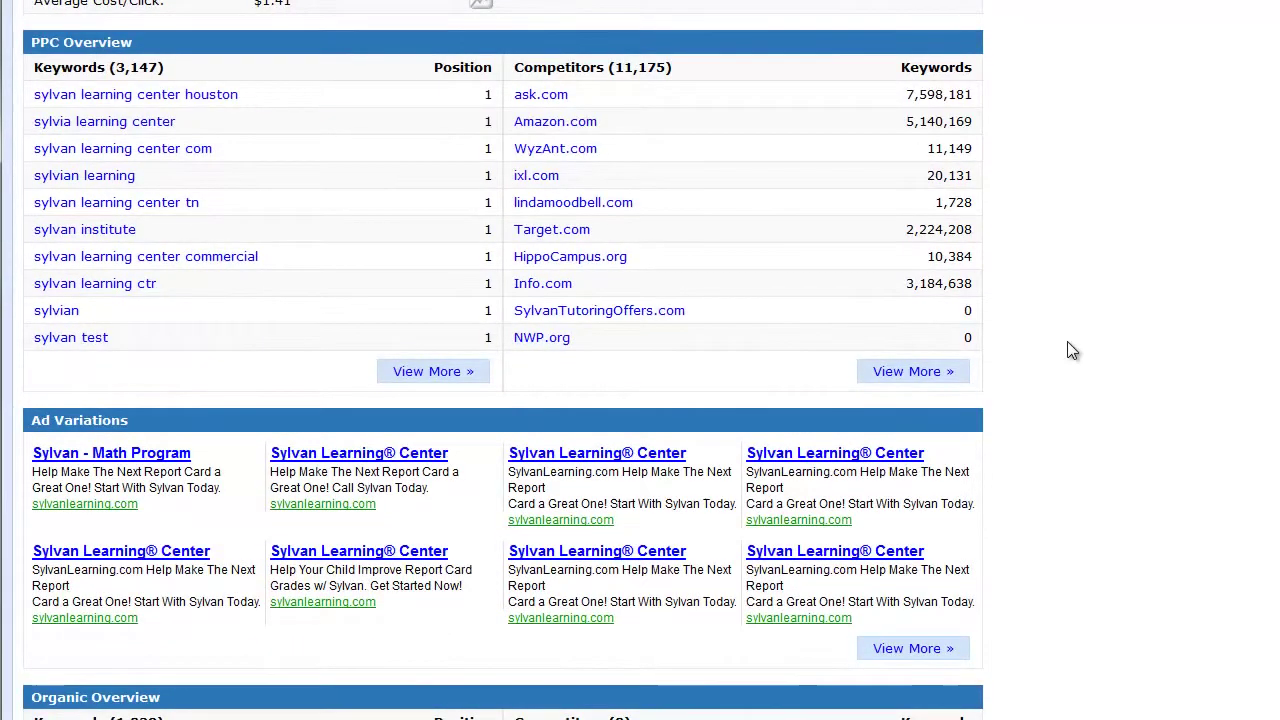
scroll(1072, 350, "down", 2)
scroll(1072, 350, "down", 2)
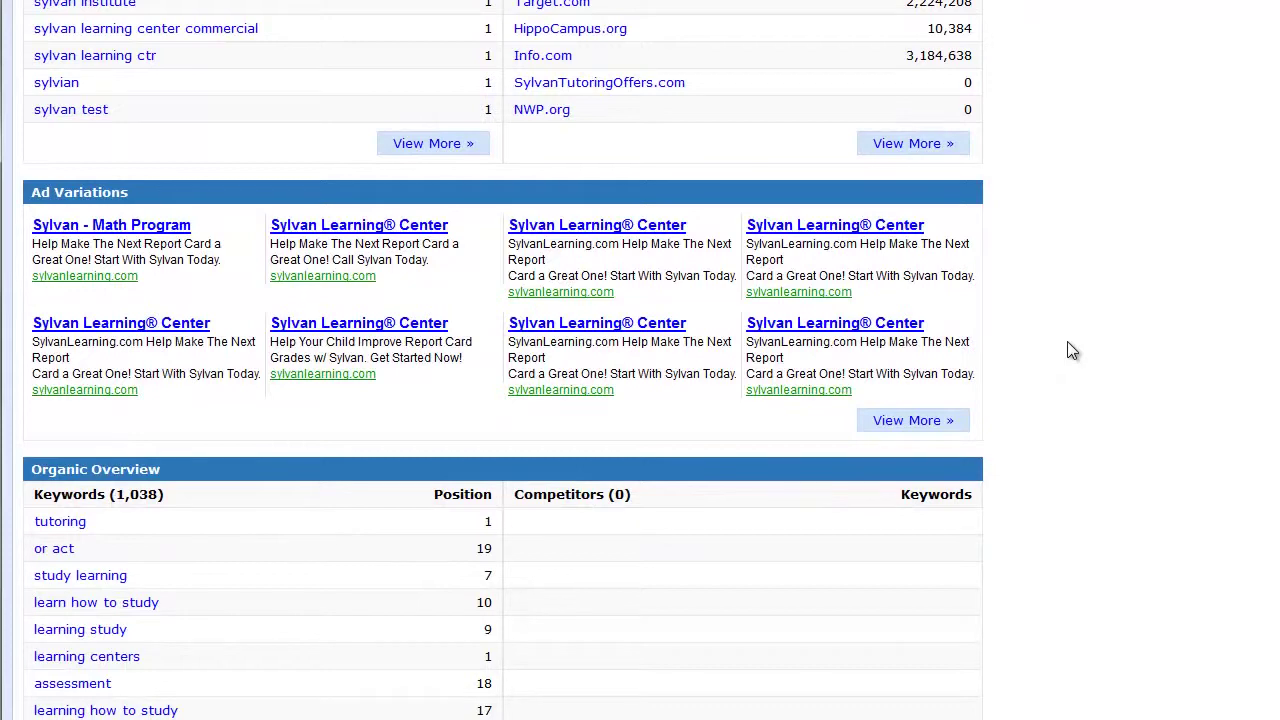
scroll(1072, 350, "up", 2)
scroll(1072, 350, "up", 2)
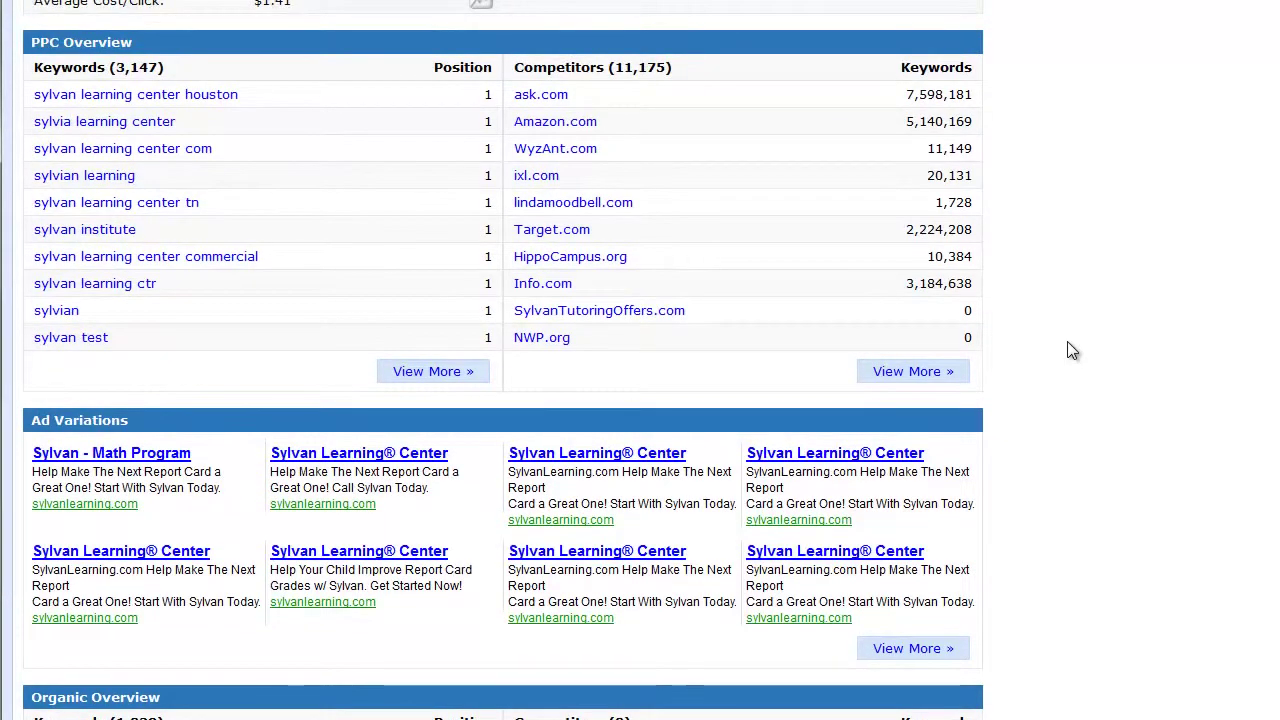
scroll(1072, 350, "up", 1)
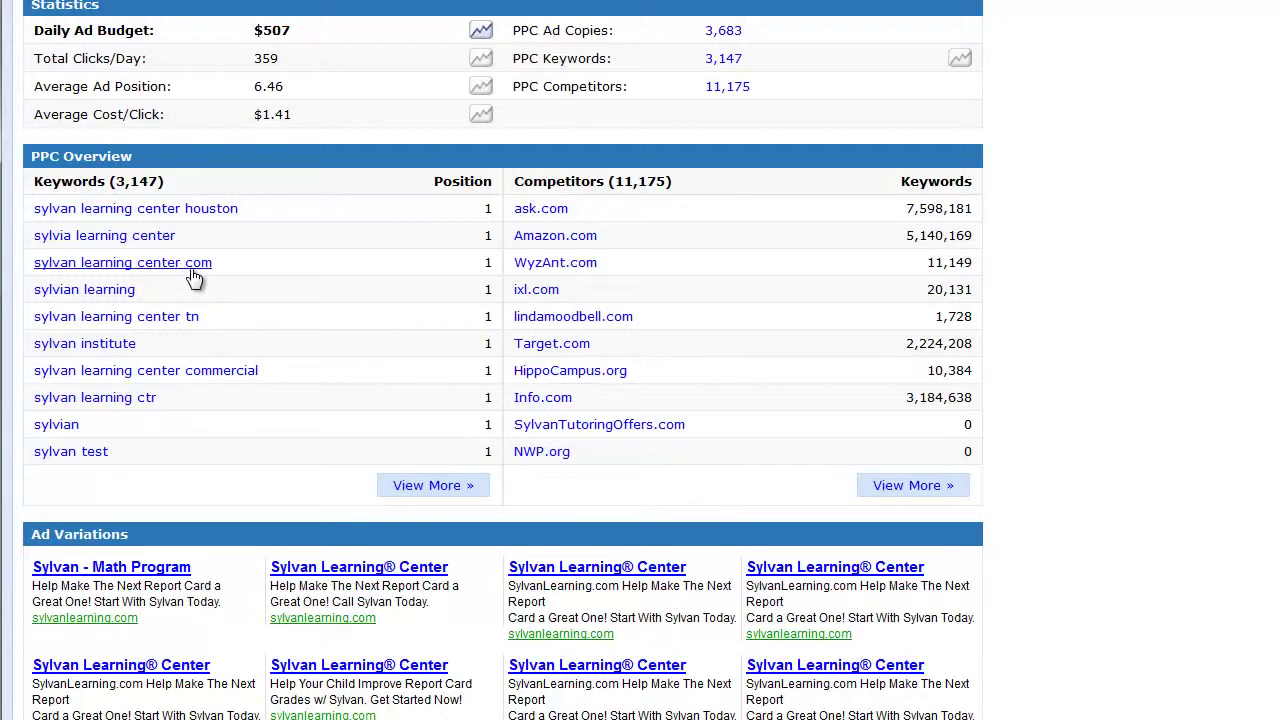
scroll(351, 403, "down", 3)
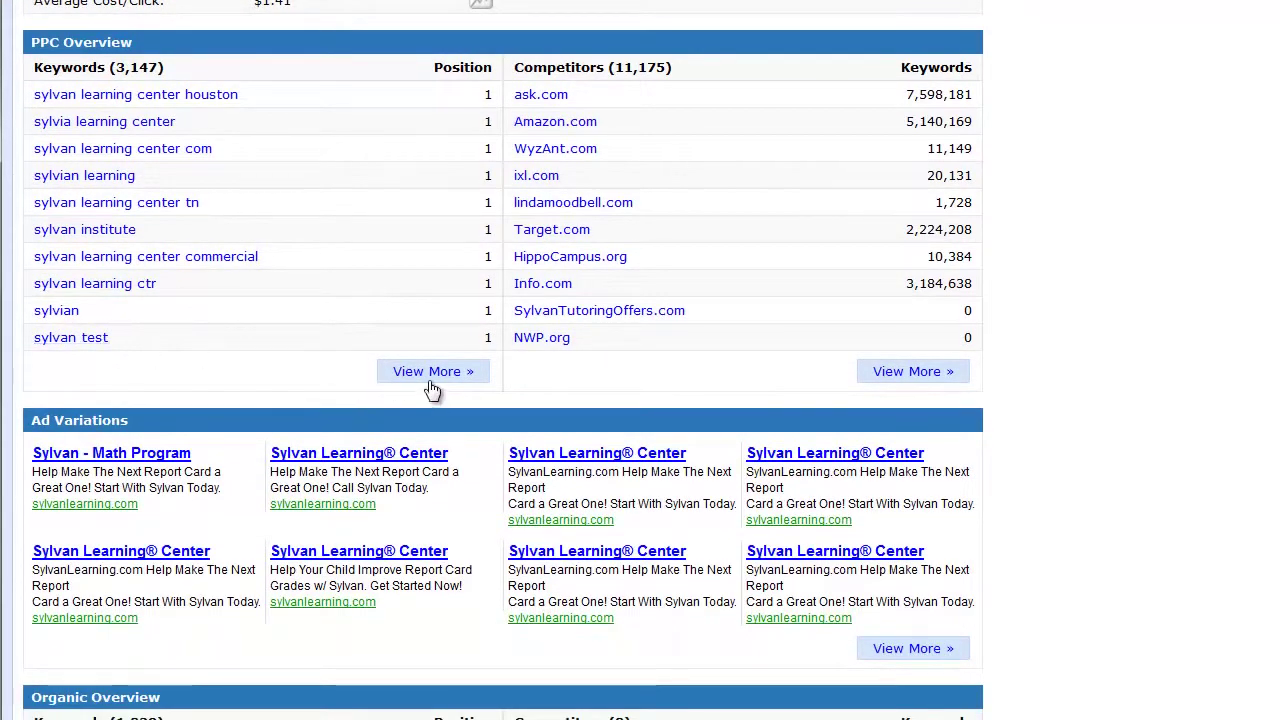
Open the full PPC keyword list, scan the first 25 keywords, and return to Excel
left_click(432, 377)
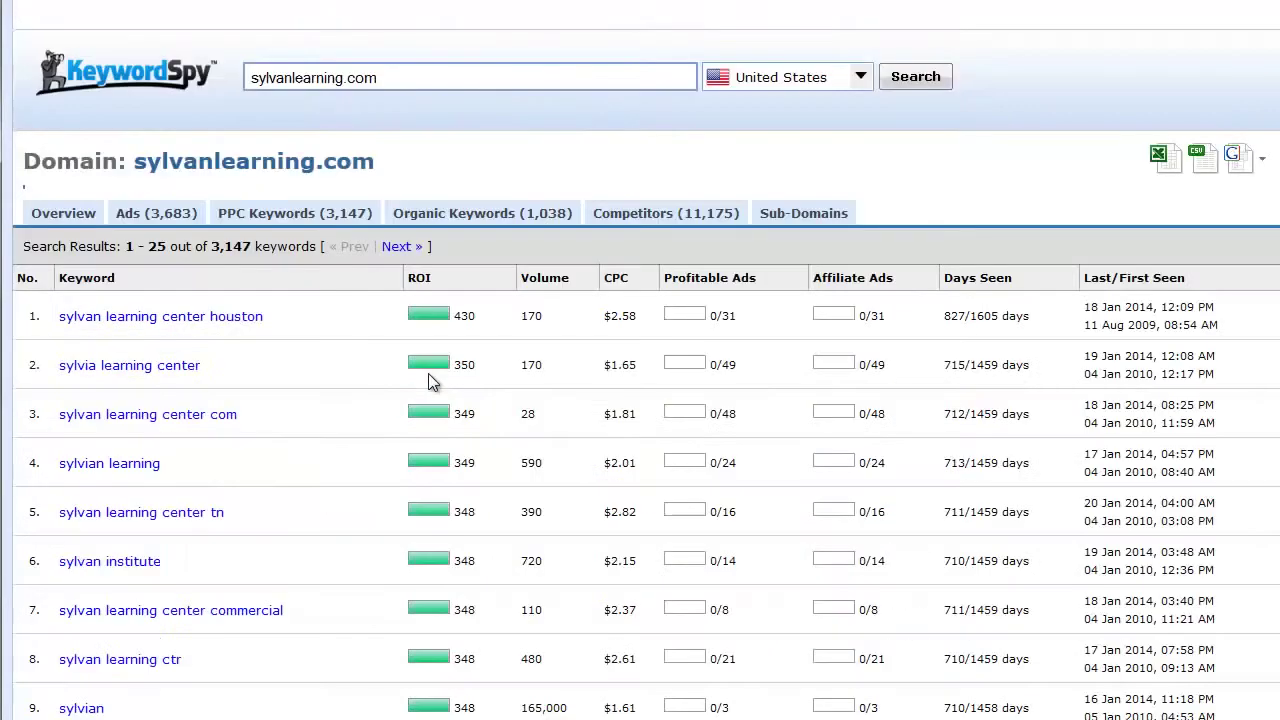
scroll(325, 391, "down", 3)
scroll(325, 393, "down", 10)
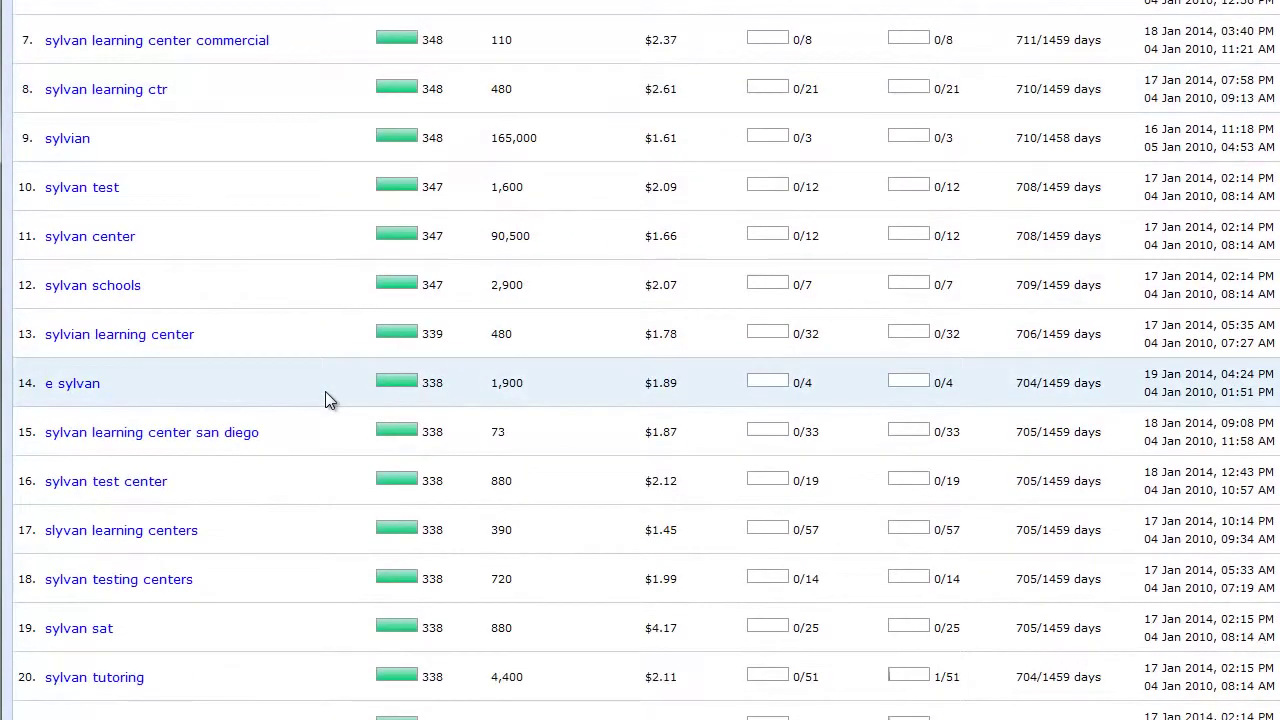
scroll(325, 398, "down", 3)
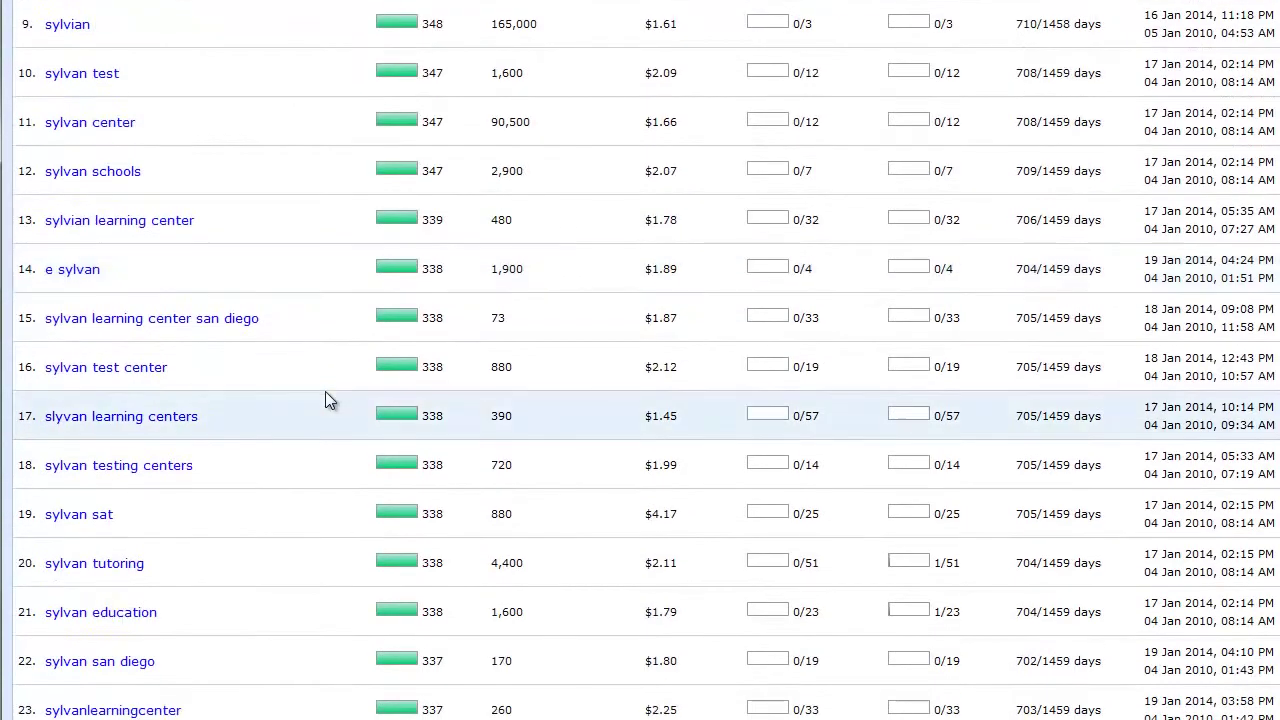
scroll(300, 453, "down", 3)
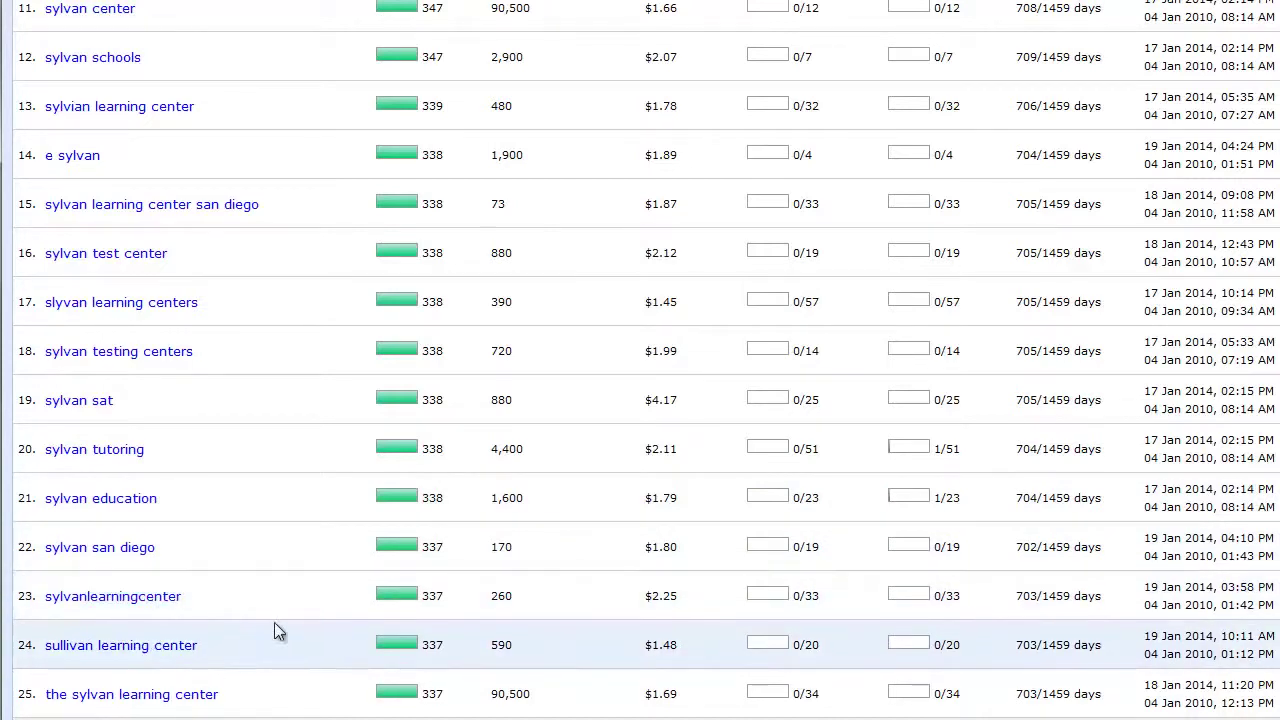
scroll(298, 578, "down", 2)
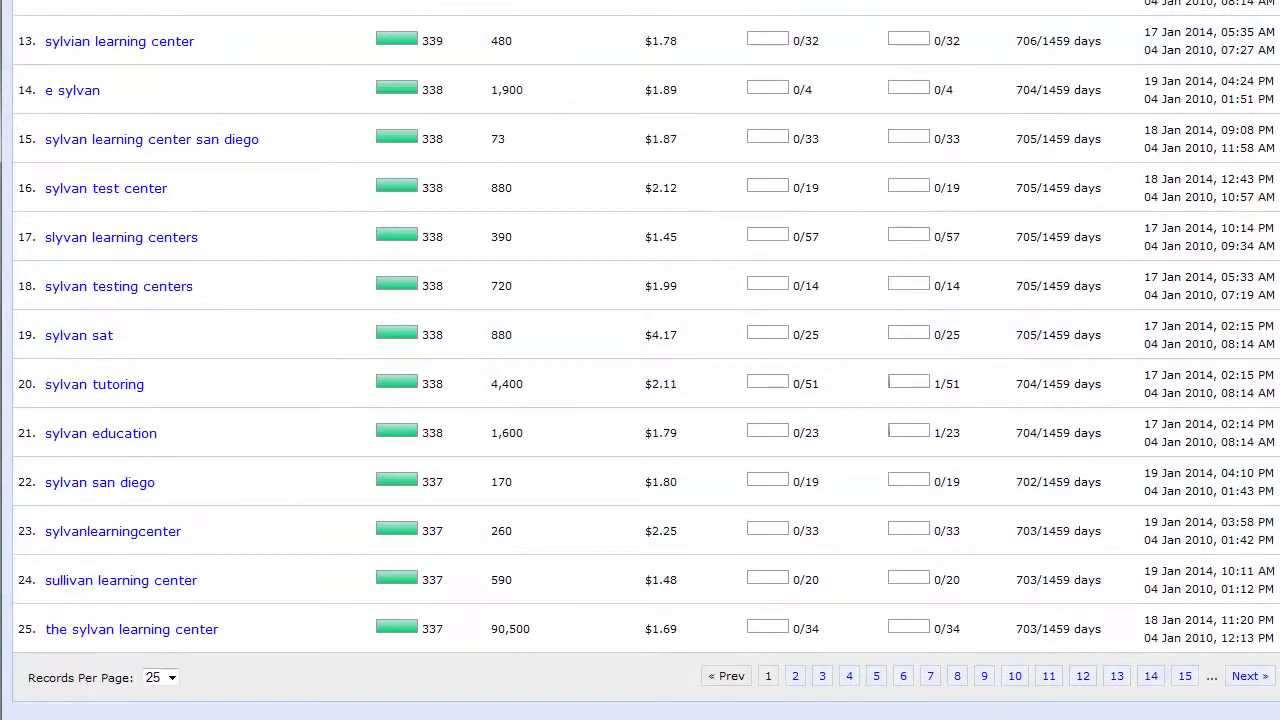
key("alt+Tab")
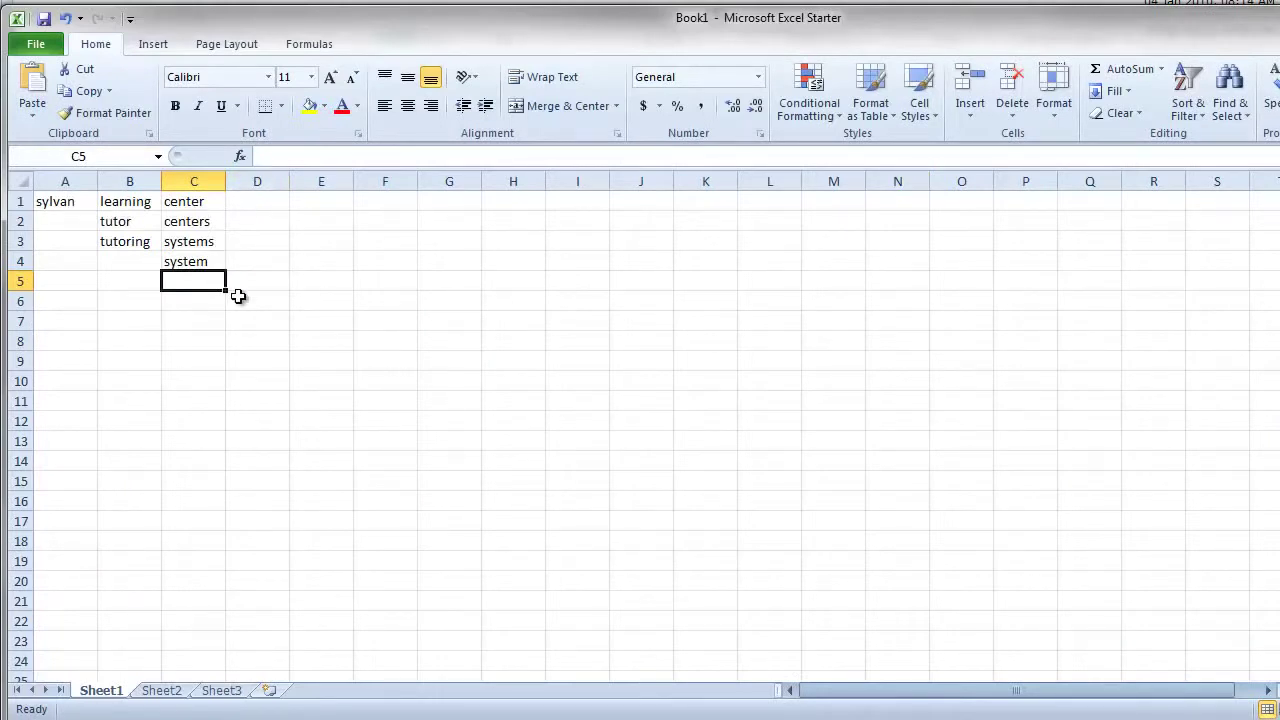
Enter san diego in C5 and houston in C6
left_click(125, 264)
left_click(184, 282)
type("san dieo")
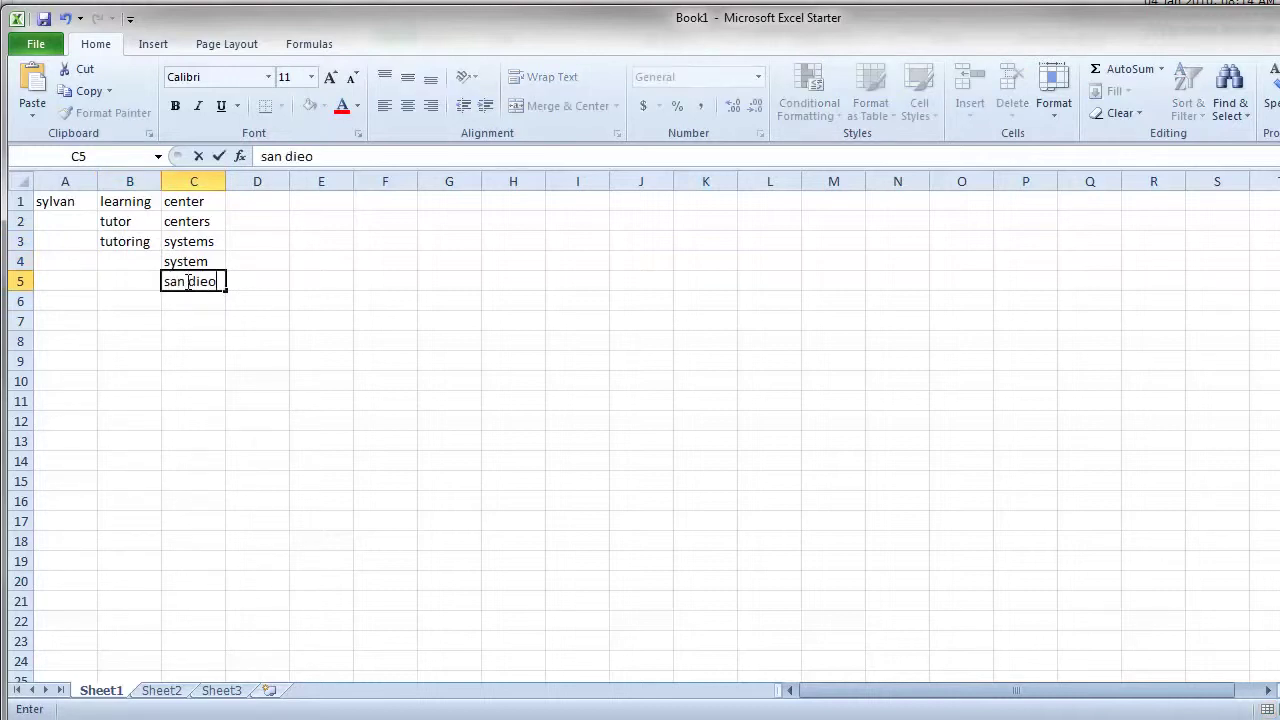
key("BackSpace")
type("go")
key("Return")
double_click(216, 282)
key("Return")
type("houston")
key("Return")
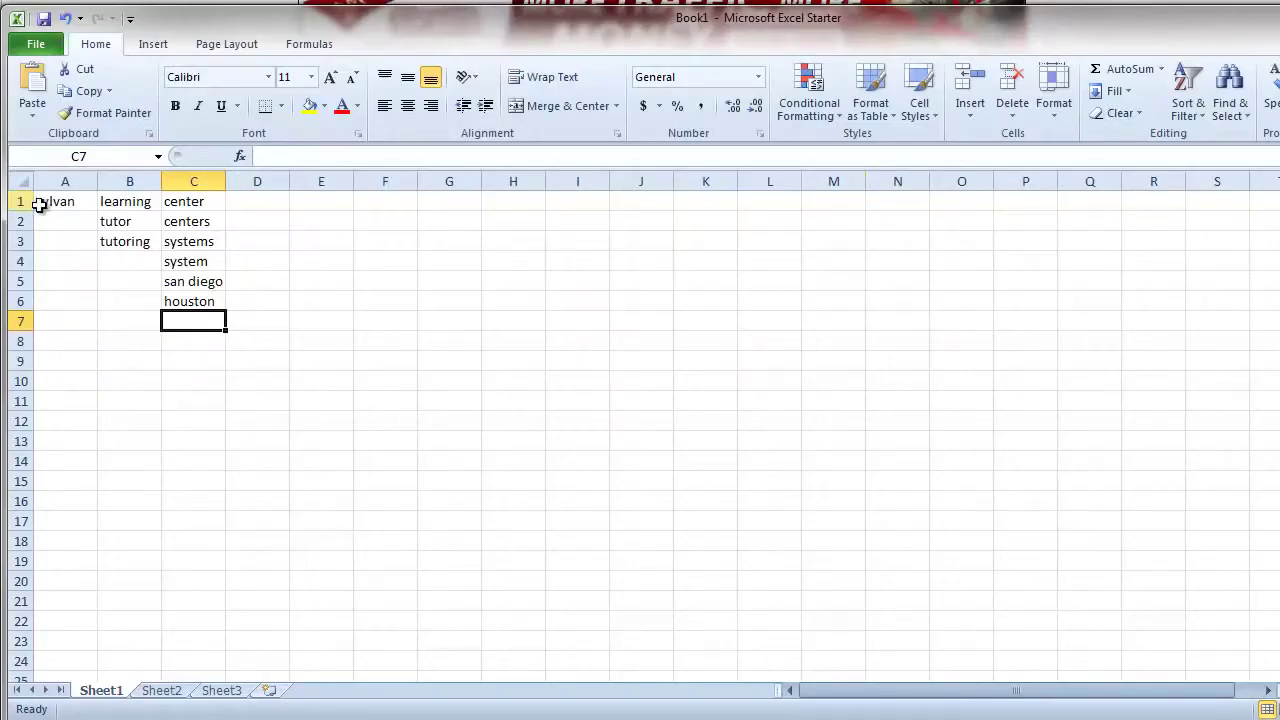
Copy sylvan from A1 into Keyword Extend's first word list
left_click(42, 204)
key("ctrl+c")
key("alt+Tab")
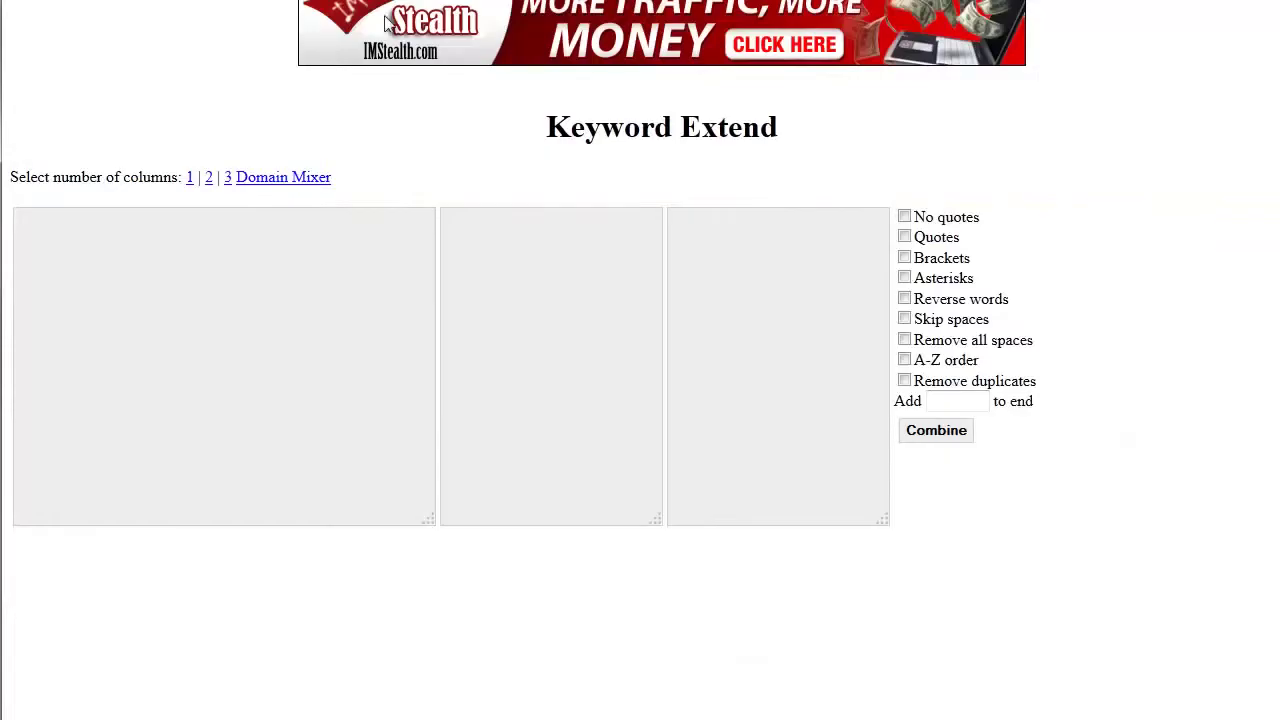
key("ctrl+v")
Copy learning, tutor and tutoring from B1:B3 into the second word list
key("alt+Tab")
left_click_drag(126, 200, 128, 246)
key("ctrl+c")
key("alt+Tab")
left_click(520, 283)
key("ctrl+v")
Copy the six column C words from C1:C6 into the third word list
key("alt+Tab")
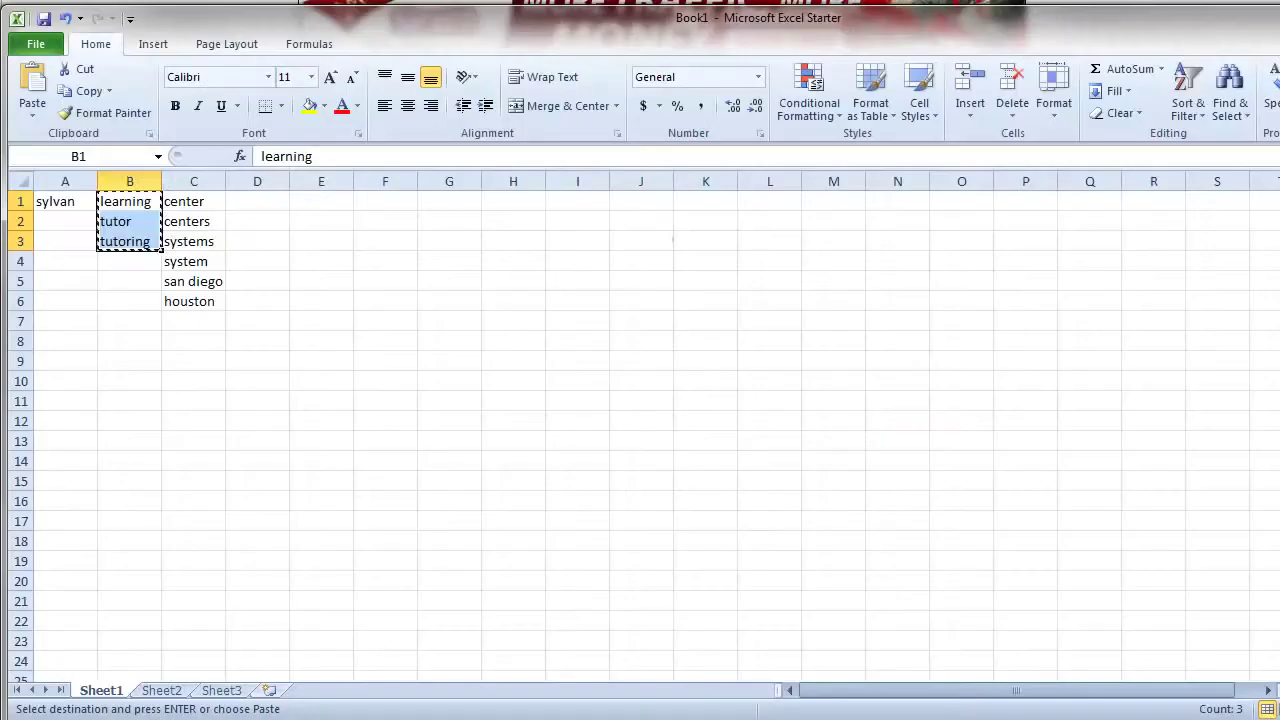
left_click_drag(190, 203, 194, 300)
key("ctrl+c")
key("alt+Tab")
key("ctrl+v")
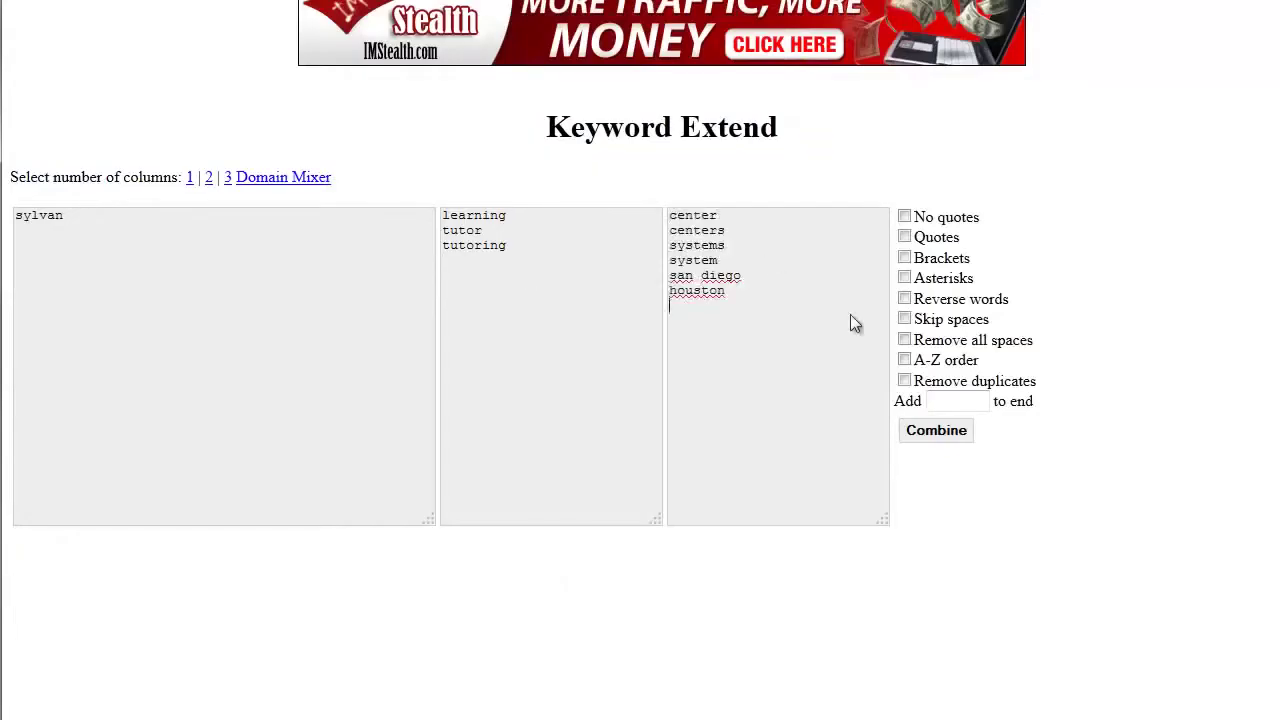
Combine the three lists and select all the generated sylvan keyword phrases
left_click(926, 437)
scroll(640, 400, "down", 1)
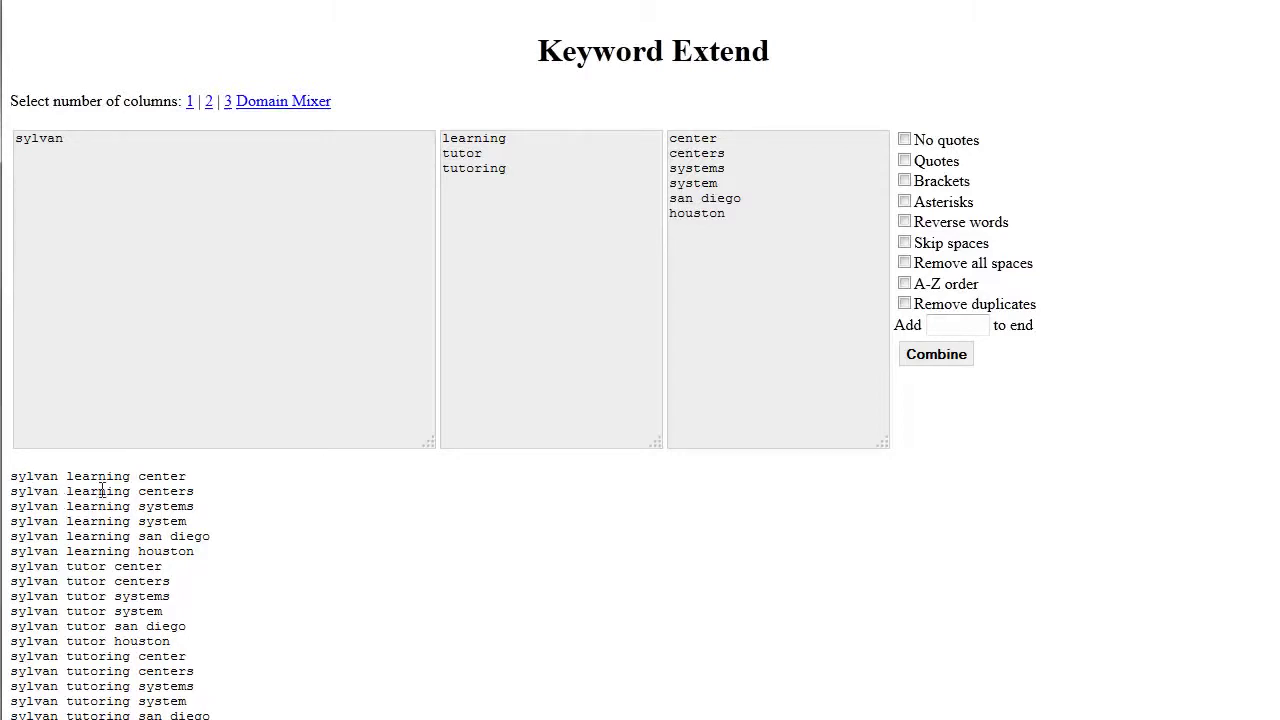
left_click_drag(11, 476, 210, 716)
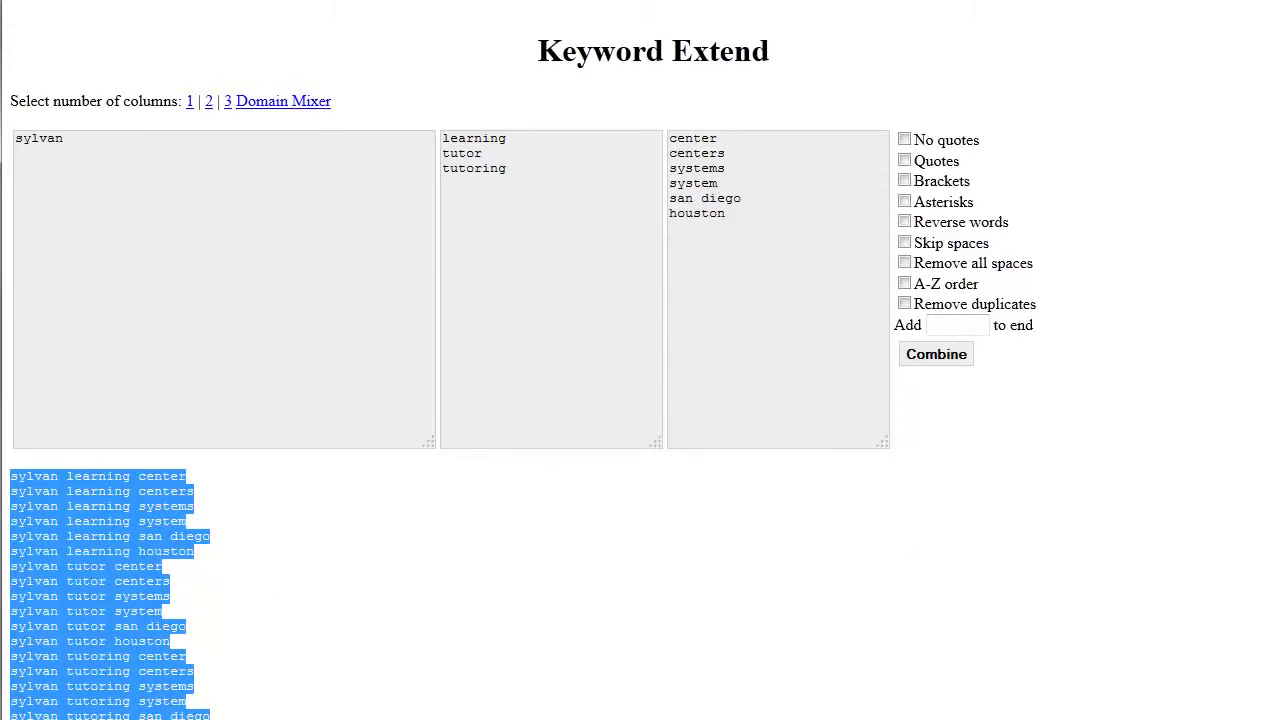
On Sheet2, paste the 18 combined sylvan phrases into C1:C18 as plain Text via Paste Special
key("alt+Tab")
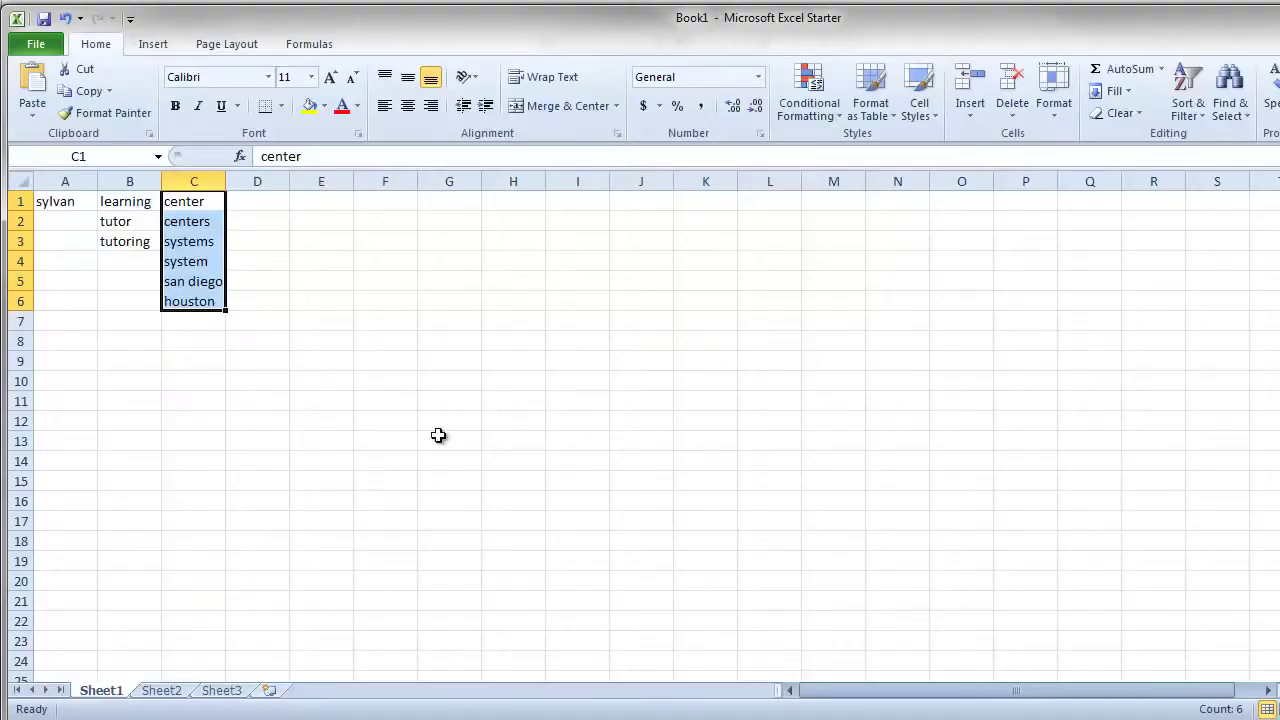
left_click(163, 690)
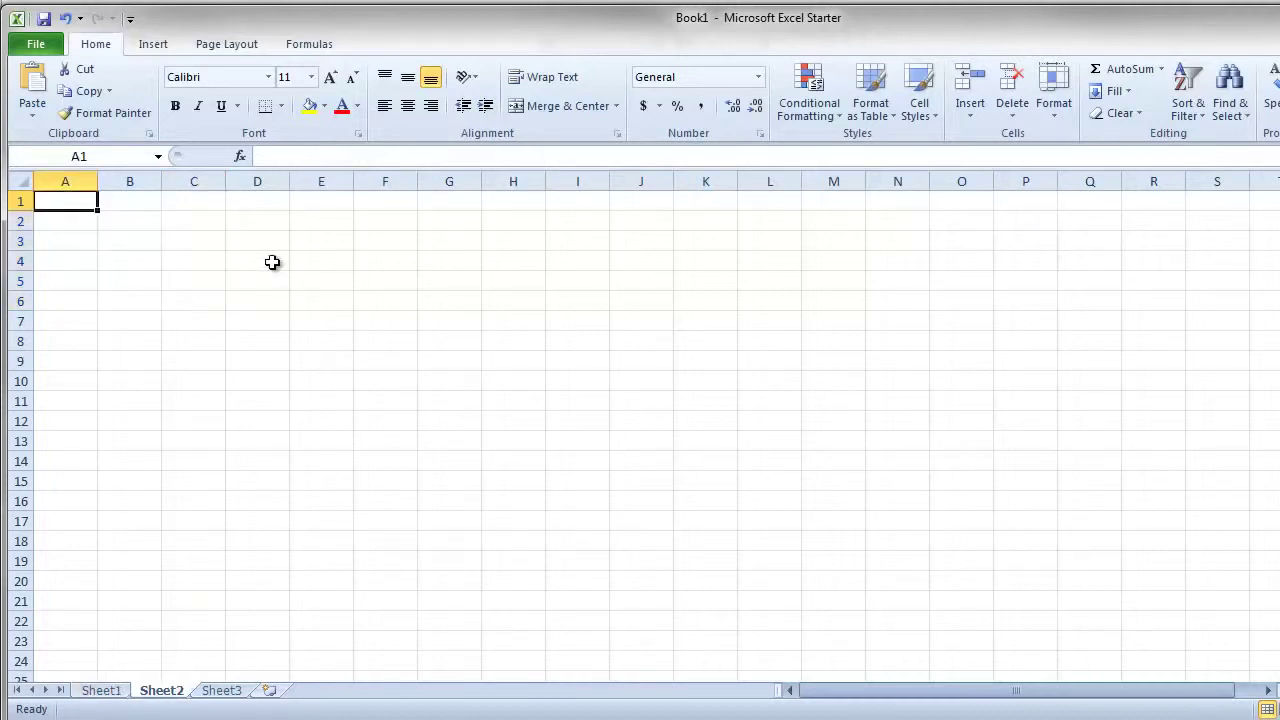
left_click(193, 205)
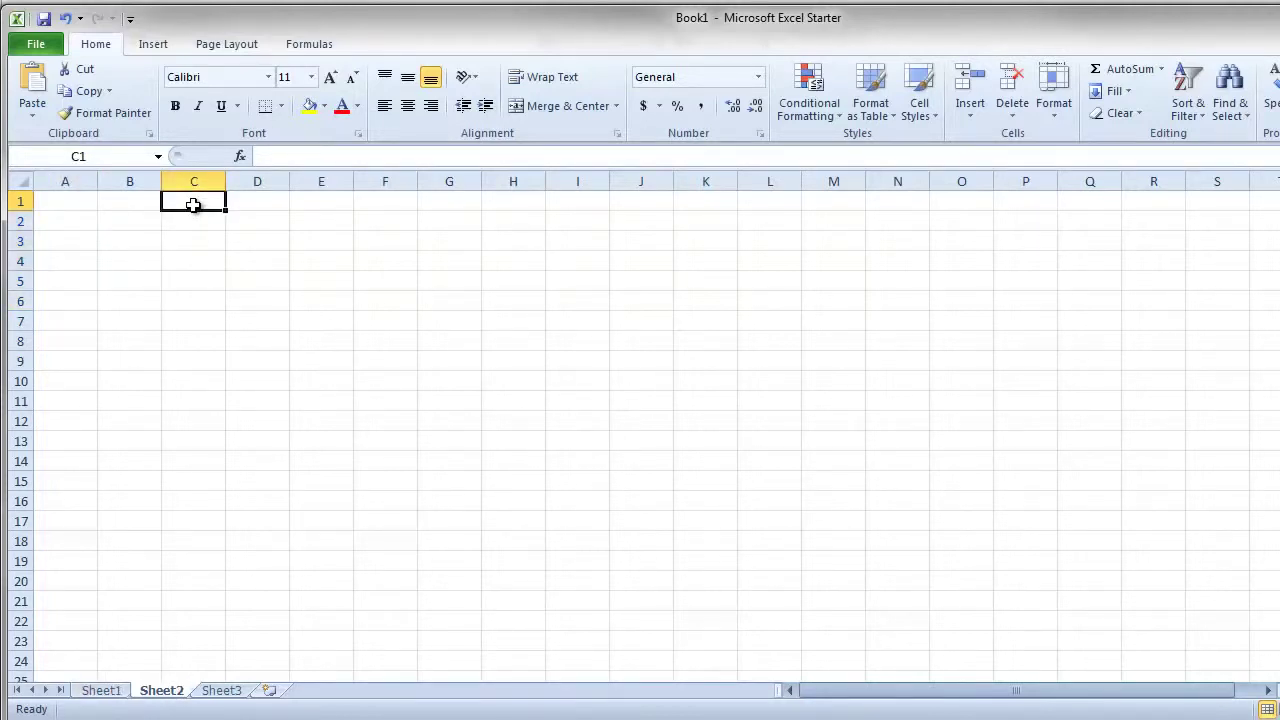
key("ctrl+v")
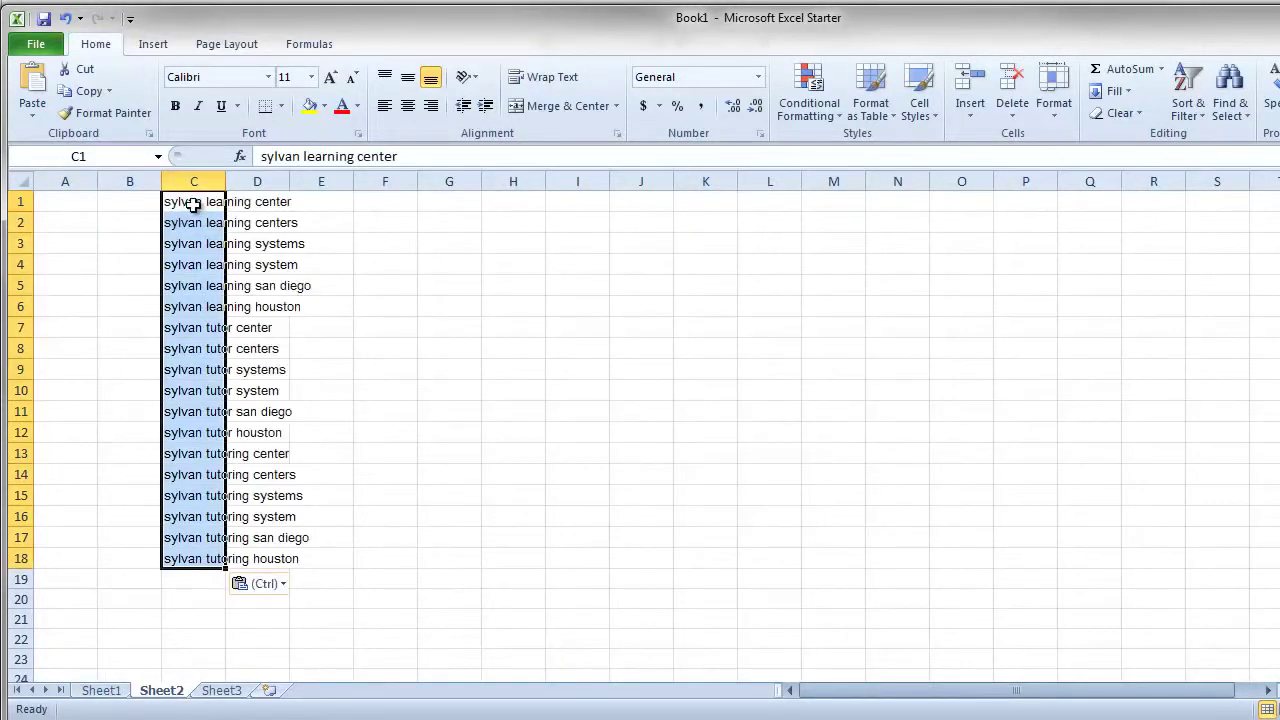
key("ctrl+z")
right_click(193, 205)
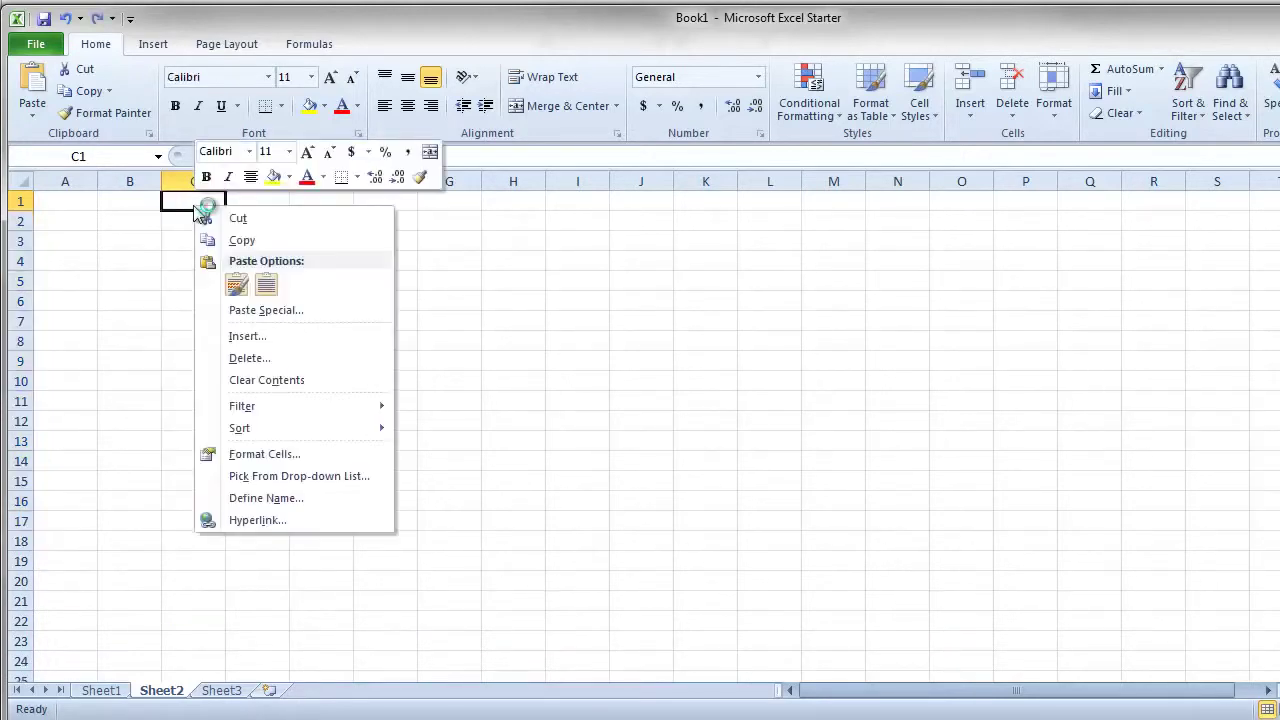
left_click(259, 314)
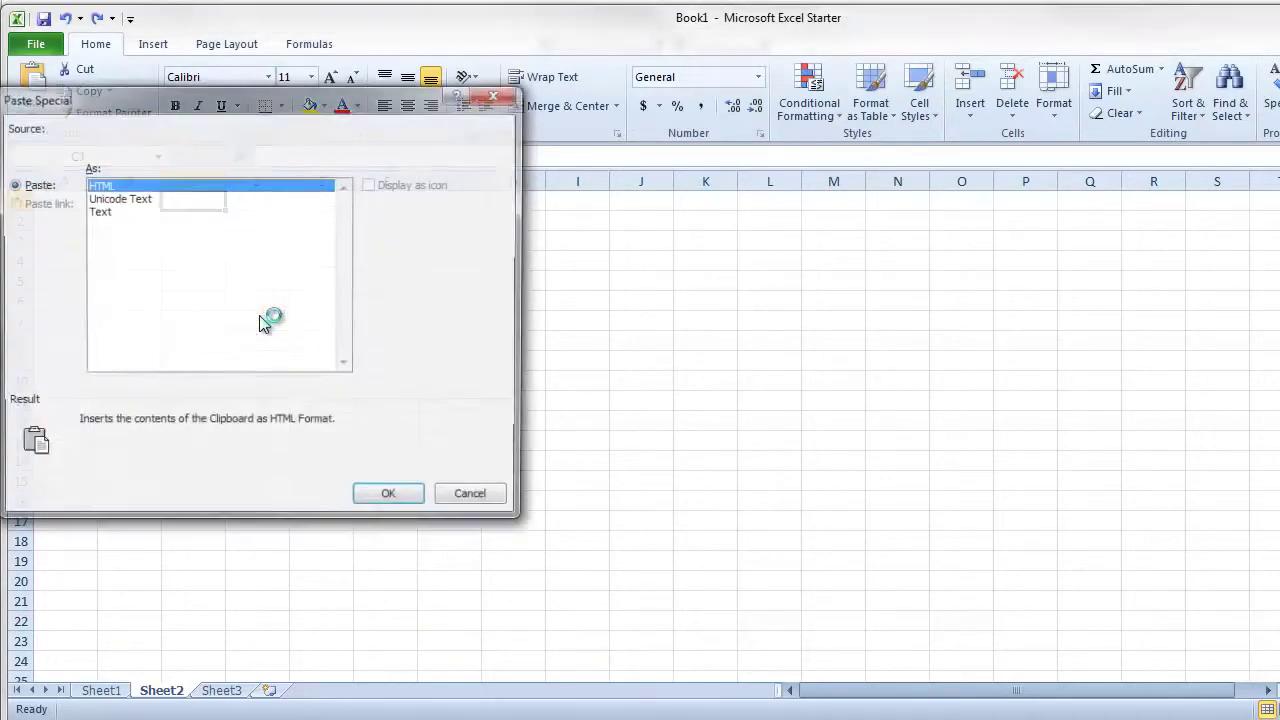
left_click(97, 211)
left_click(390, 505)
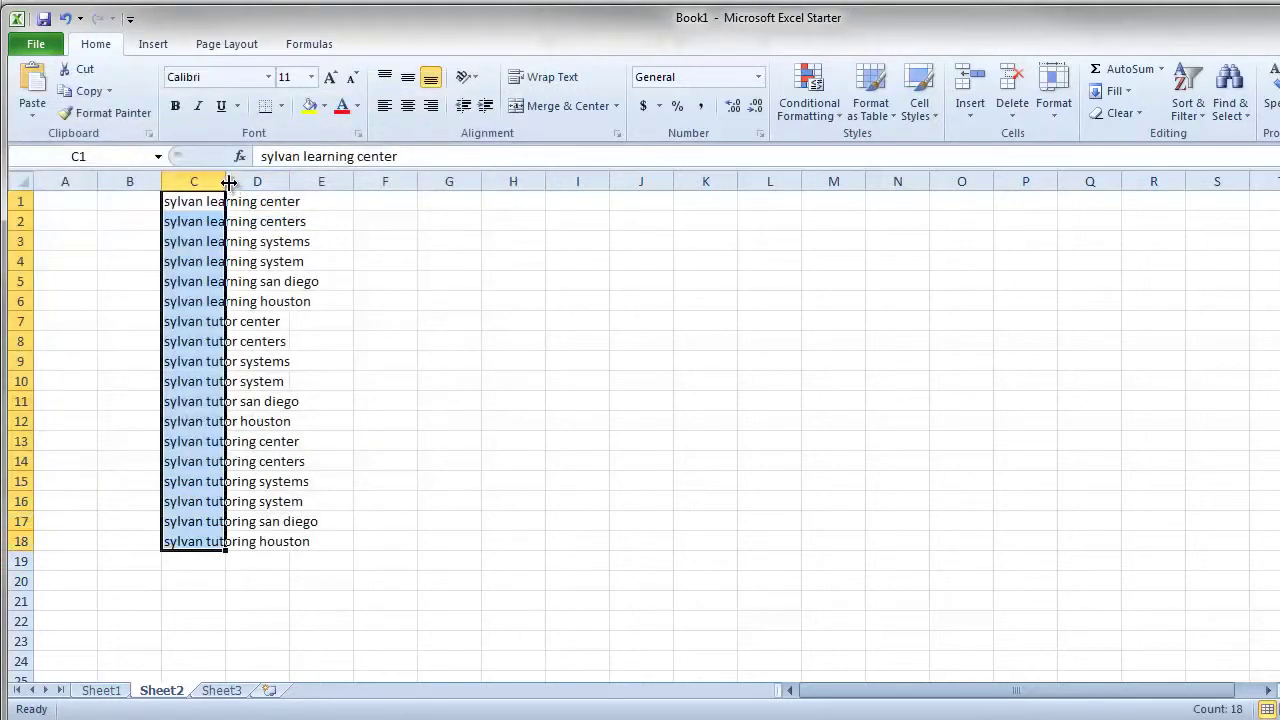
left_click(550, 461)
left_click(130, 207)
Insert an empty row 1 above the keyword phrases
left_click(18, 201)
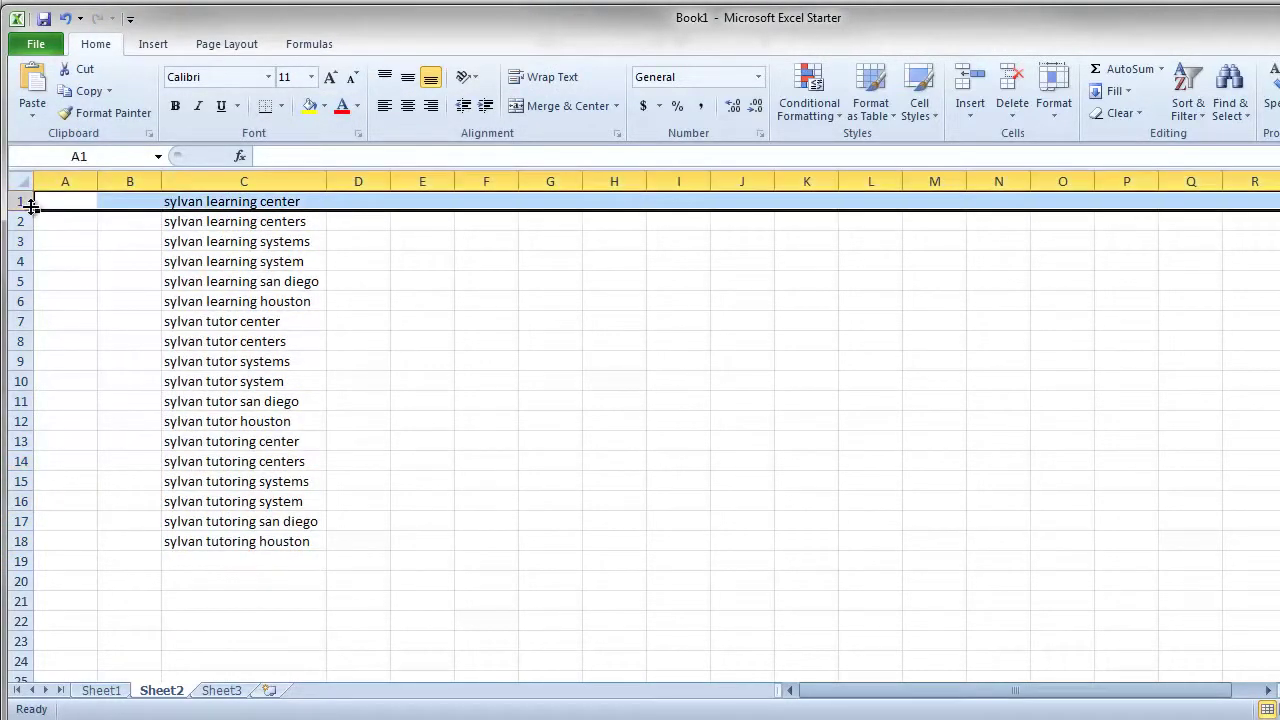
right_click(28, 205)
left_click(84, 337)
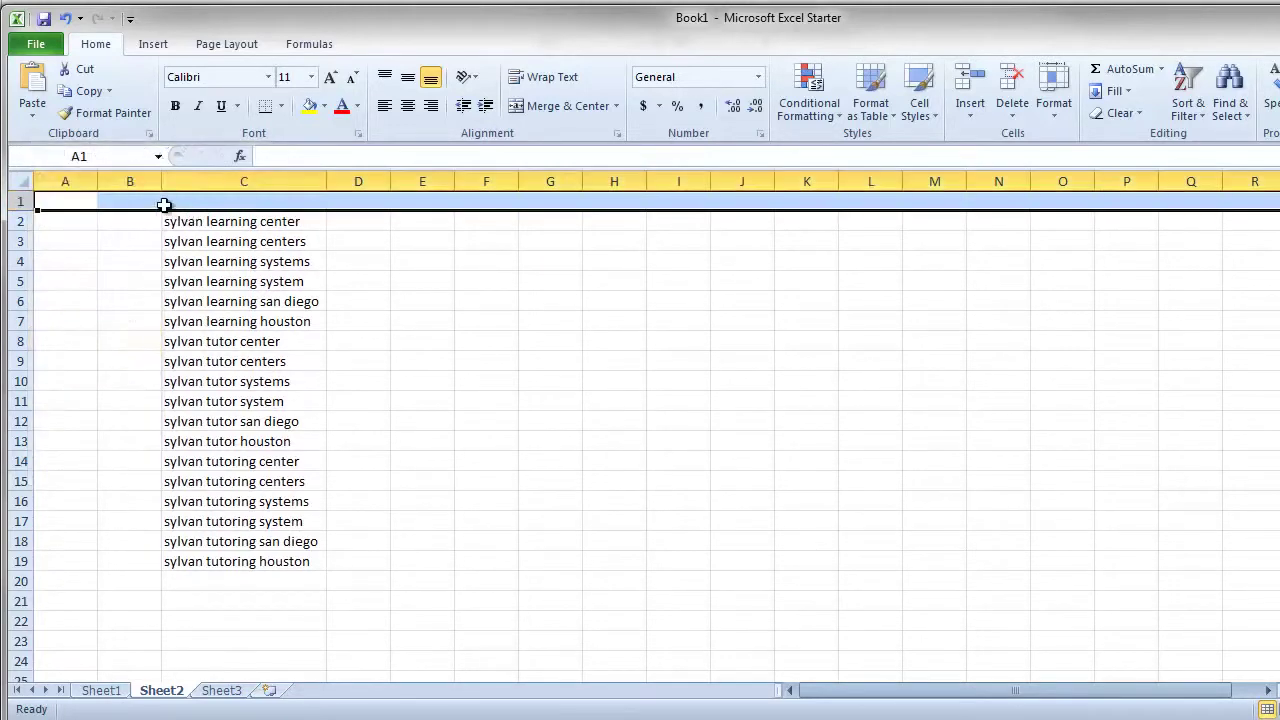
Enter Campaign in B1 and Sylvan Campaign in B2, autofitting column B
left_click(142, 202)
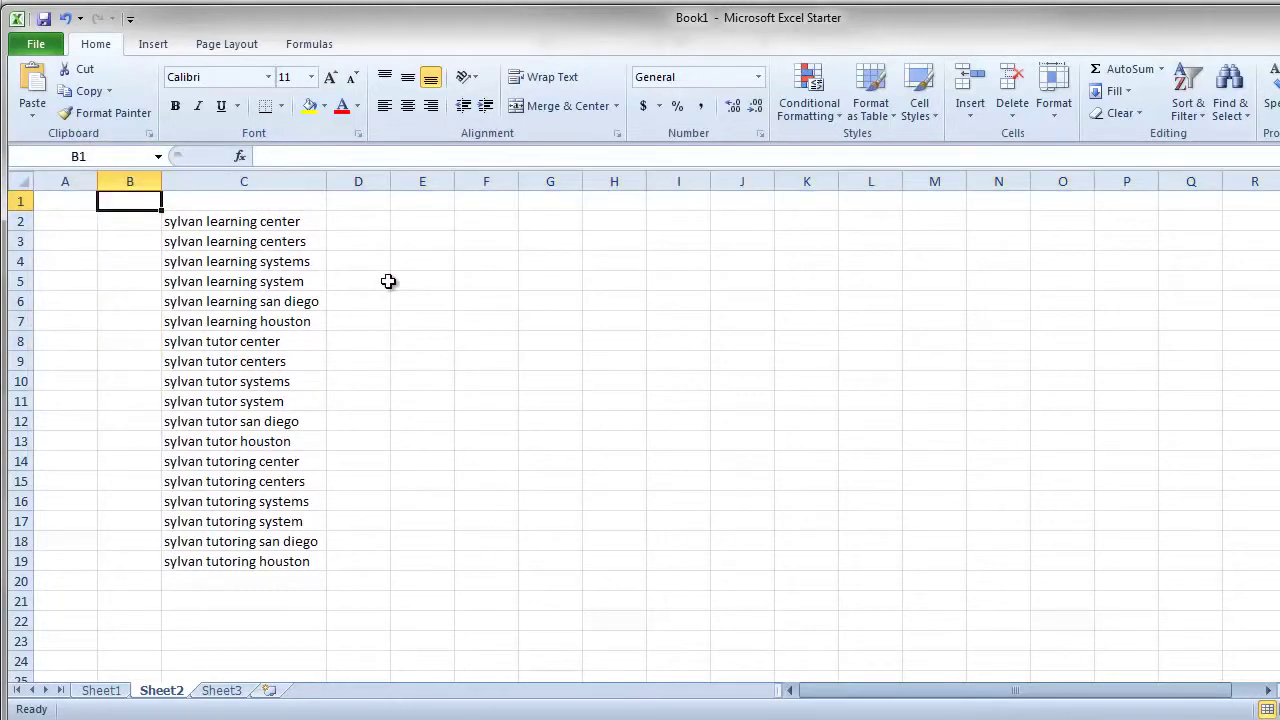
type("Campaign")
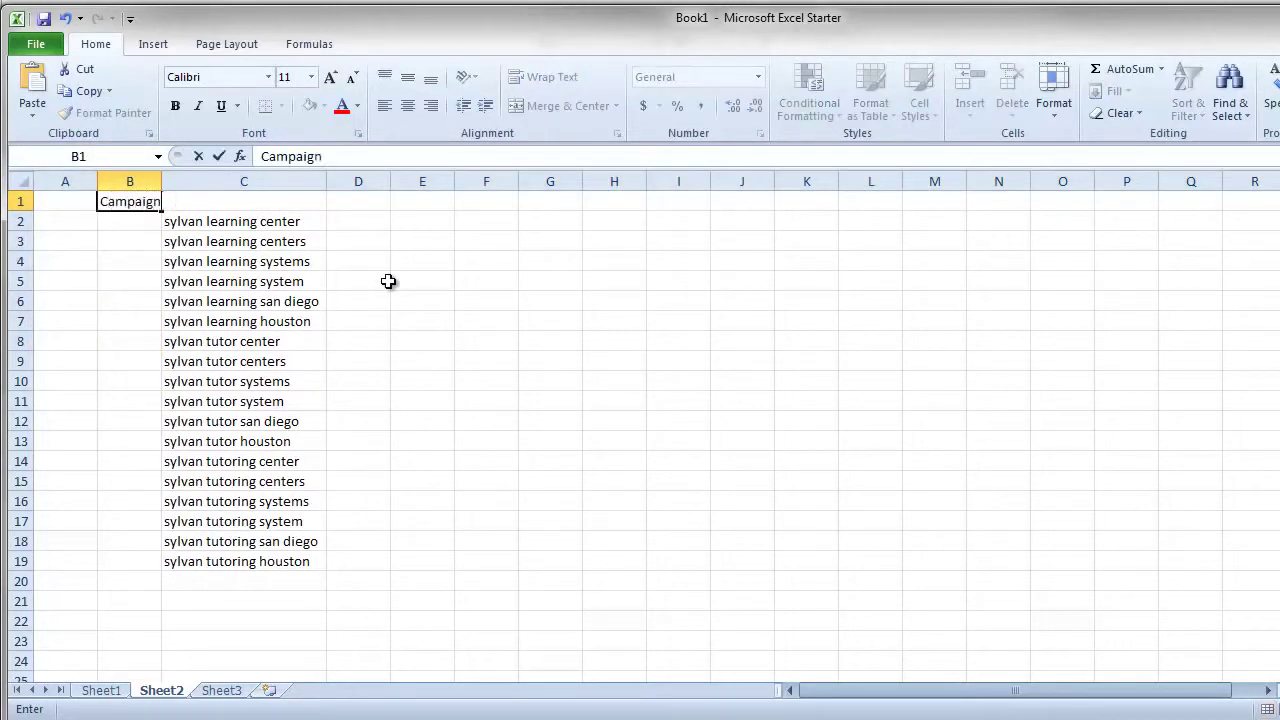
key("Return")
type("Sylvan")
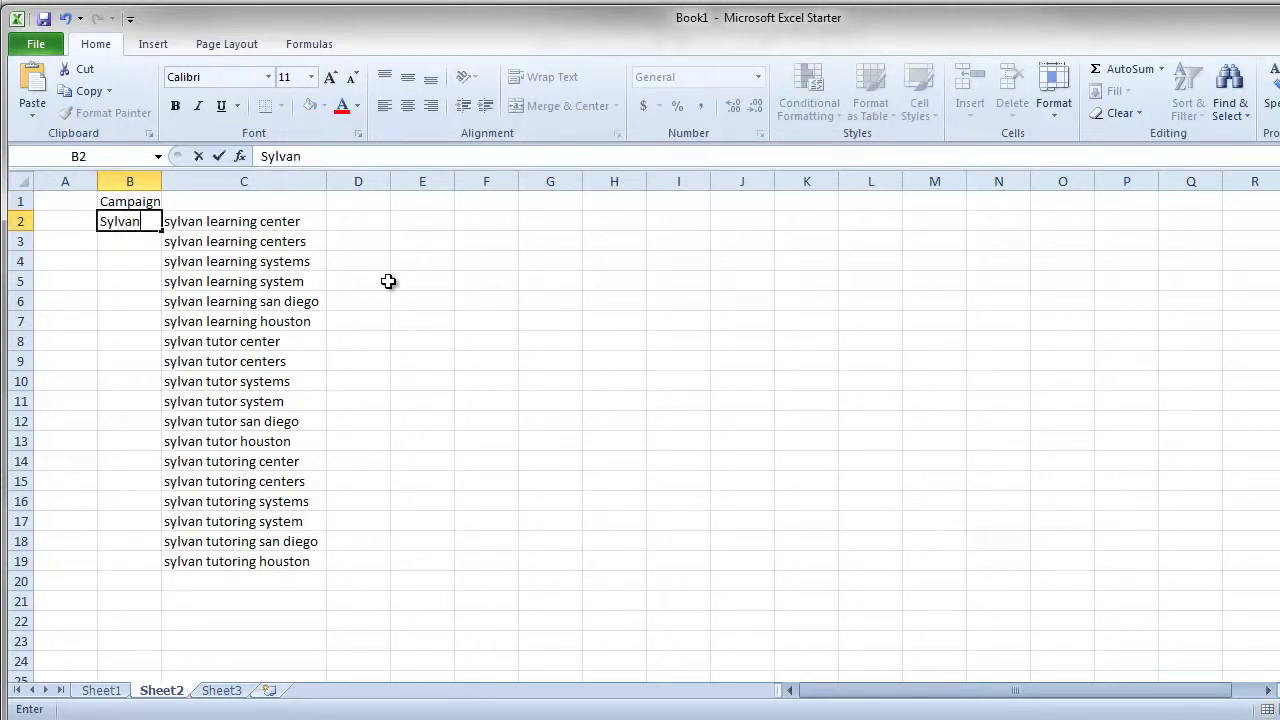
type(" Campaign")
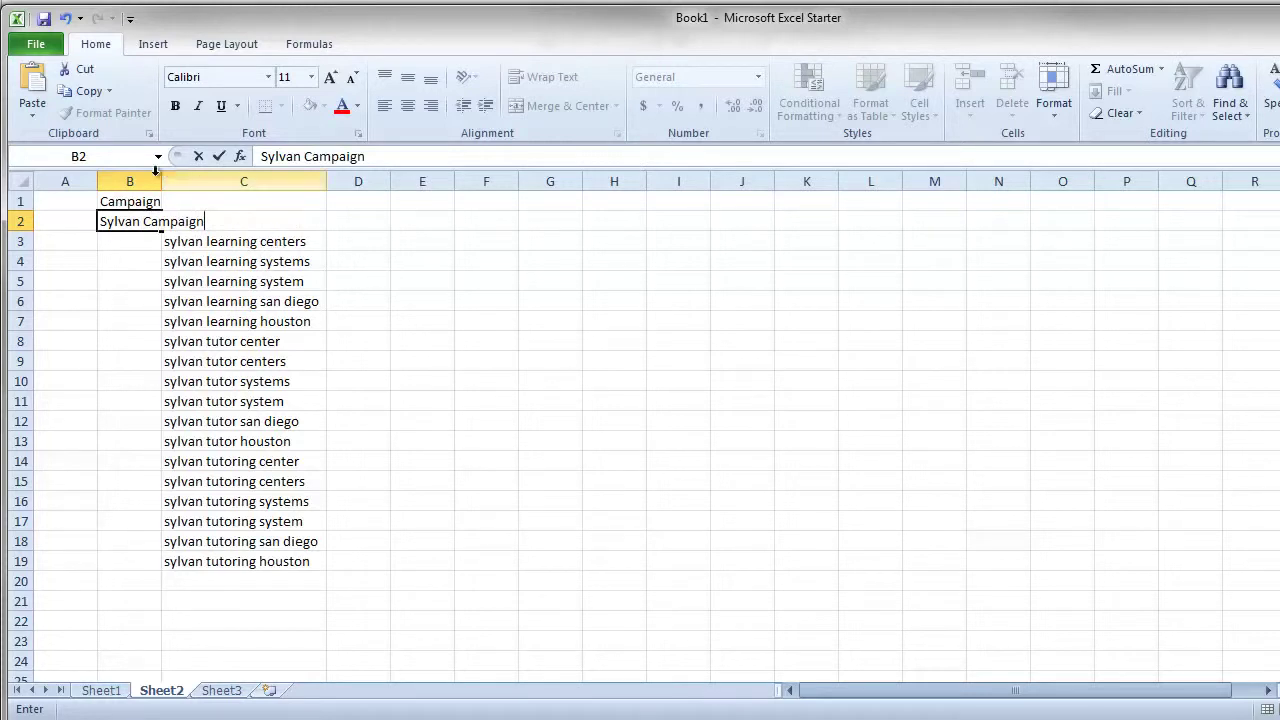
left_click(152, 181)
double_click(161, 181)
Add the headers Ad Group, Keyword and Broad in C1:E1
left_click(227, 205)
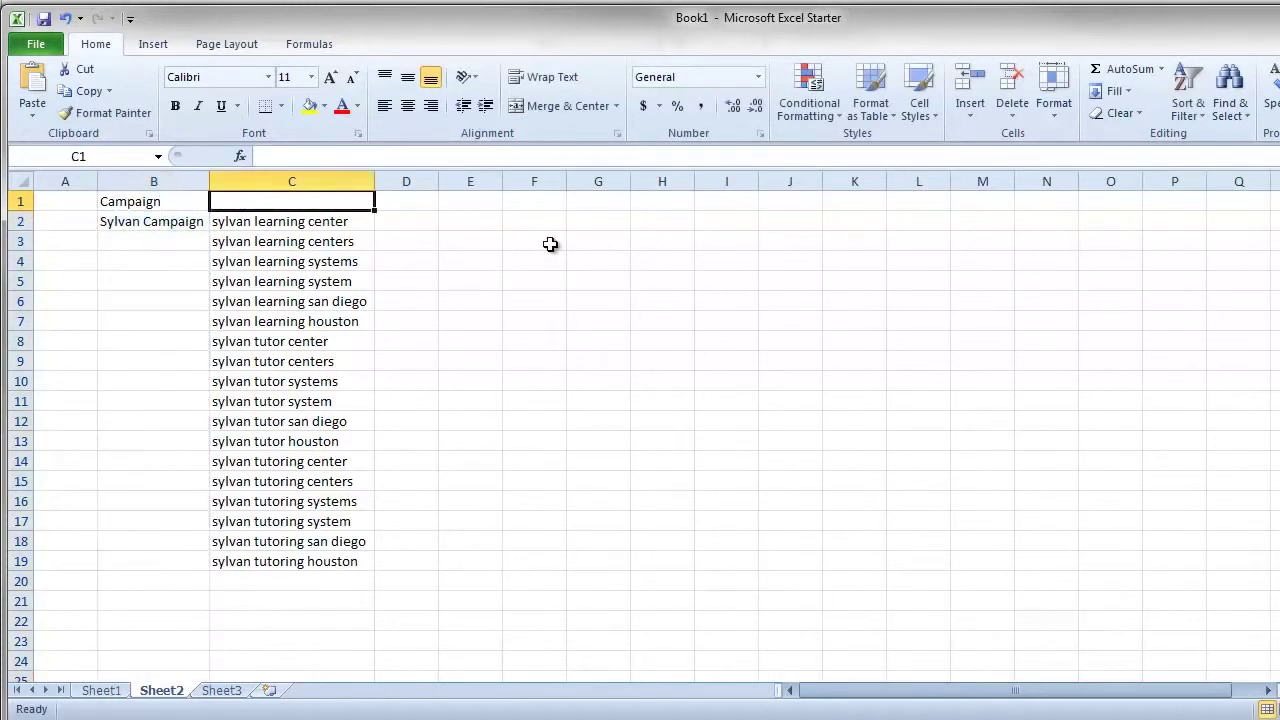
type("Ag")
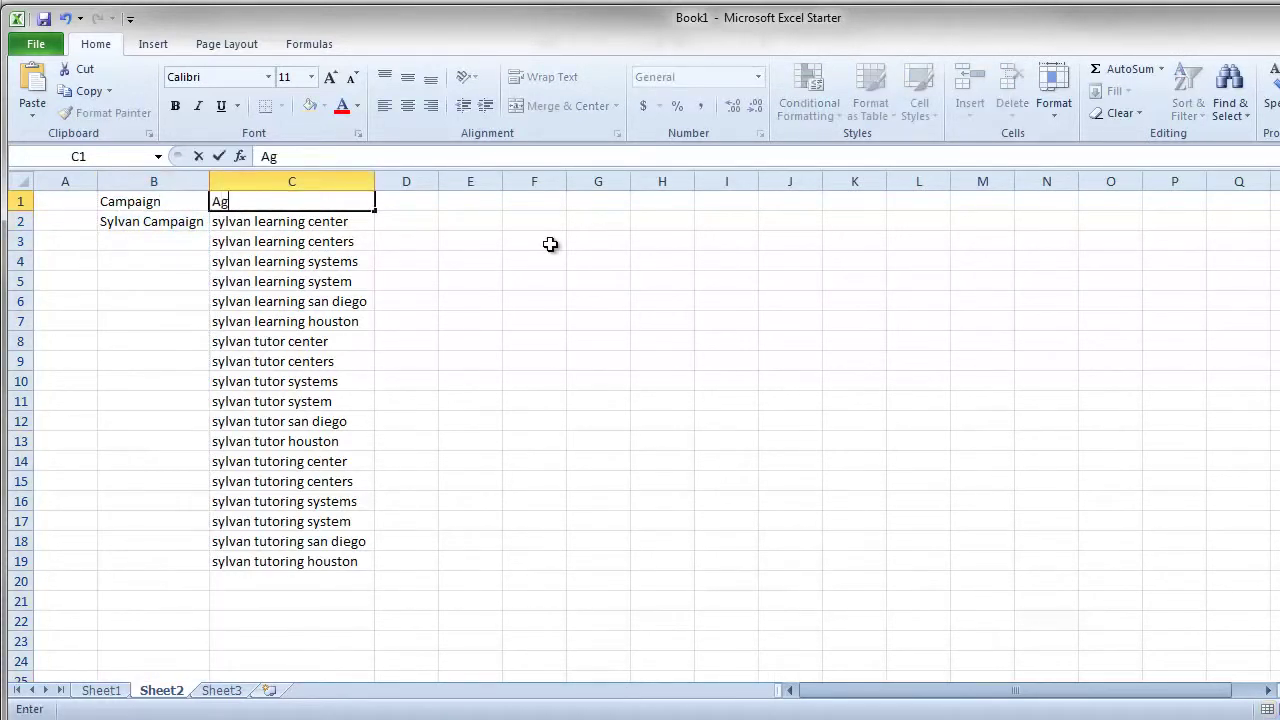
key("BackSpace")
type("d Group")
key("Tab")
type("Keyword")
key("Tab")
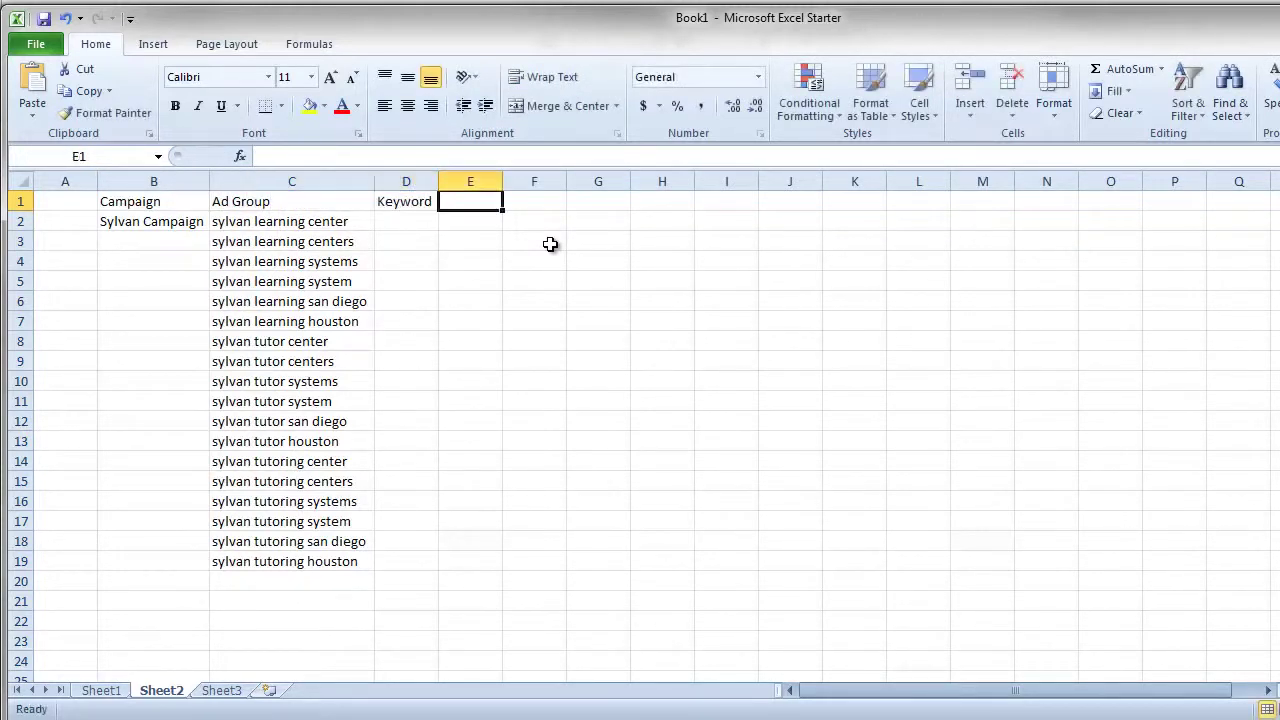
type("Broad")
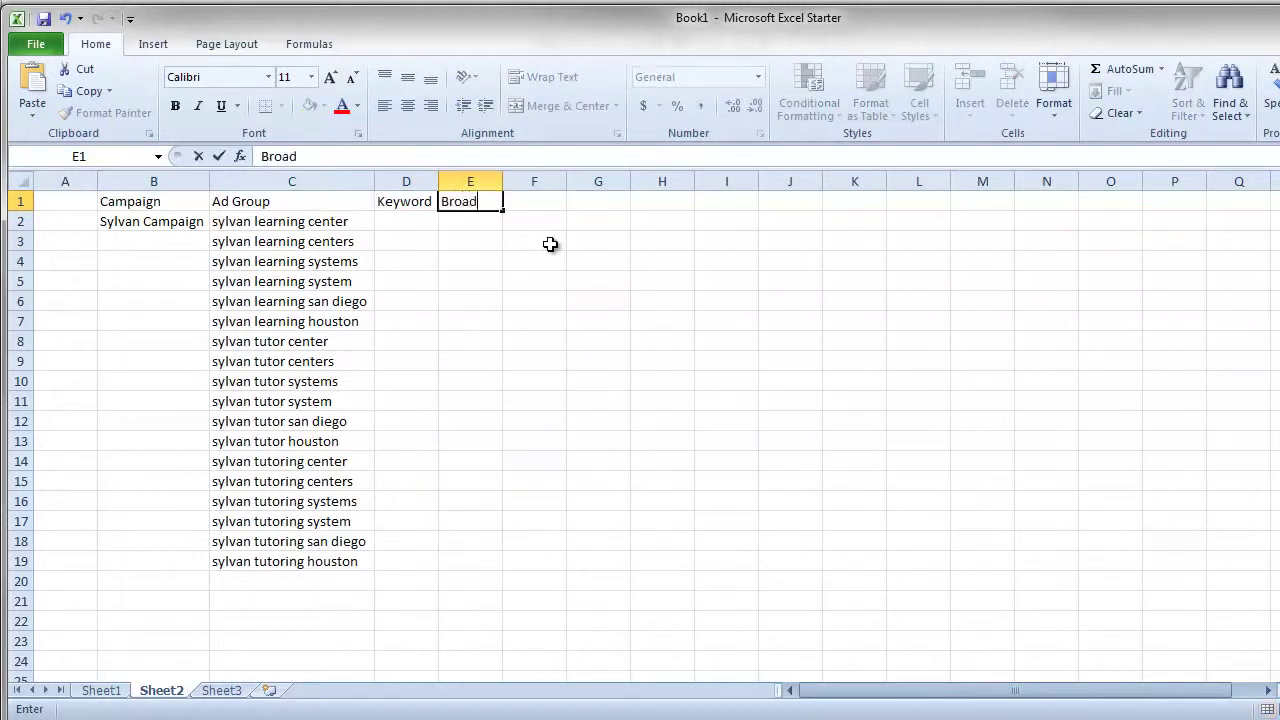
key("Return")
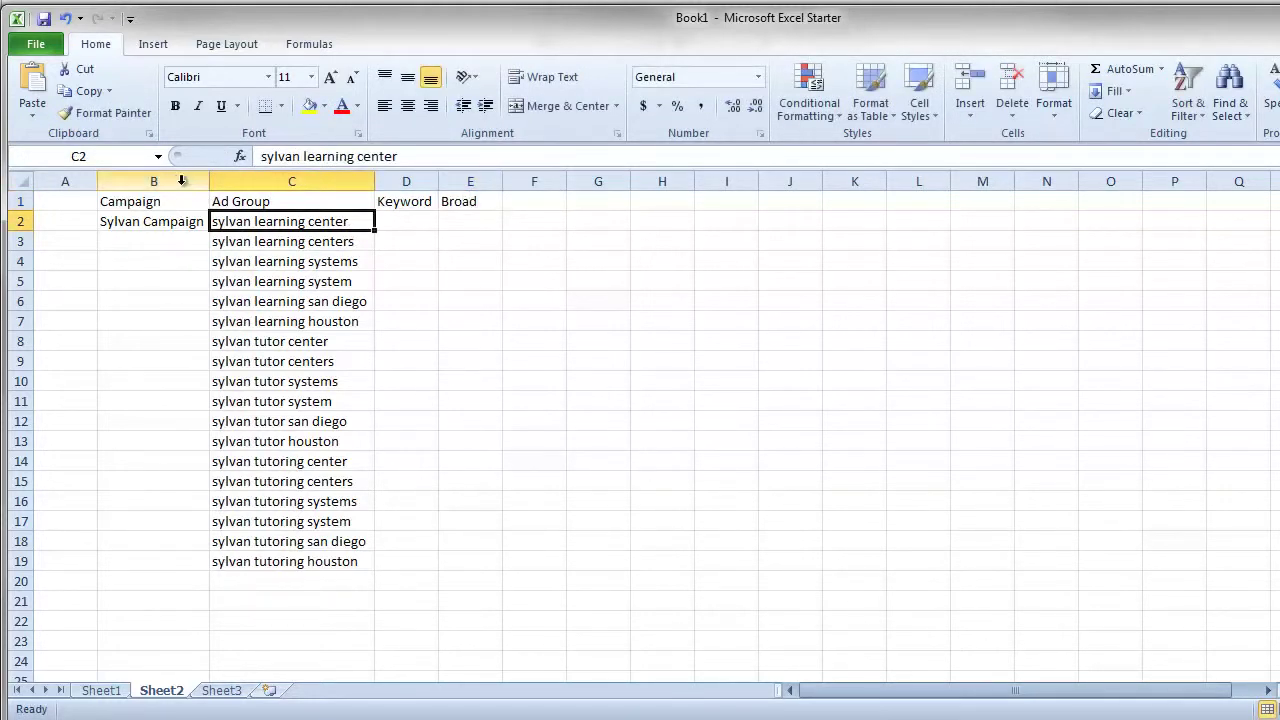
Widen columns B to E equally to 19.00
left_click_drag(205, 183, 170, 182)
left_click_drag(495, 195, 622, 197)
left_click(557, 237)
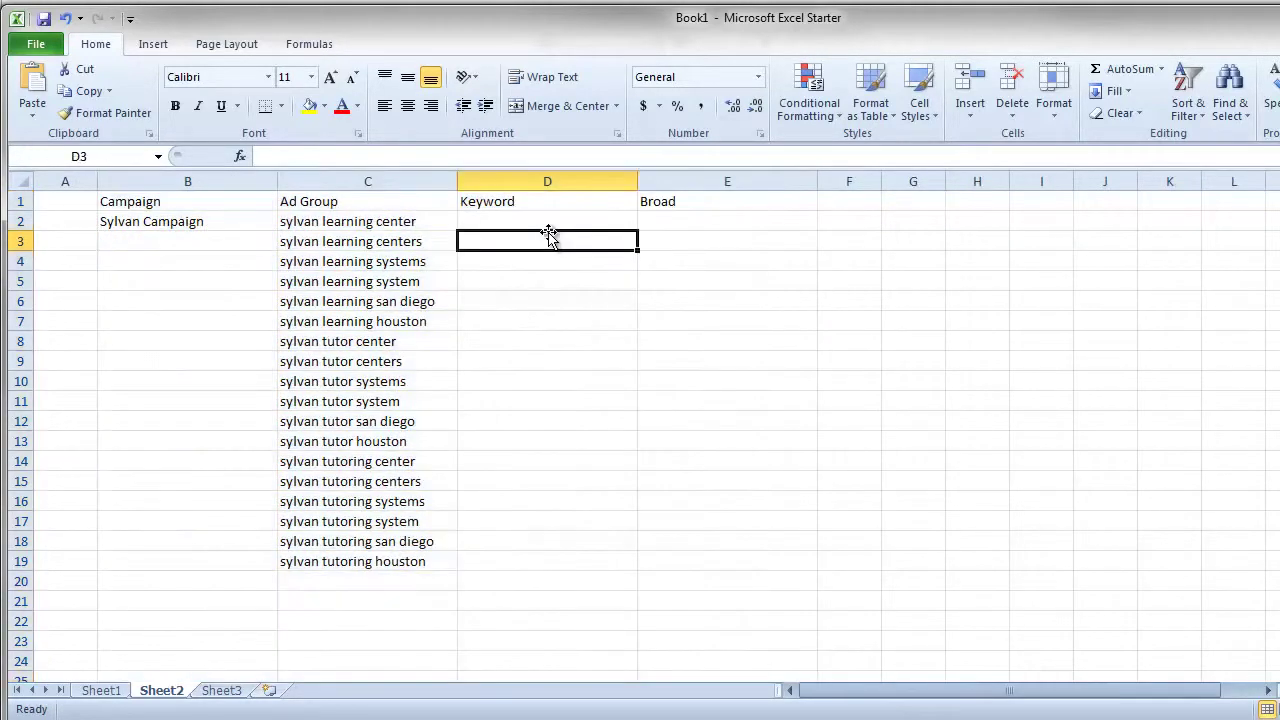
Replace every space with ' +' in the ad groups C2:C19, making 39 replacements
left_click(376, 224)
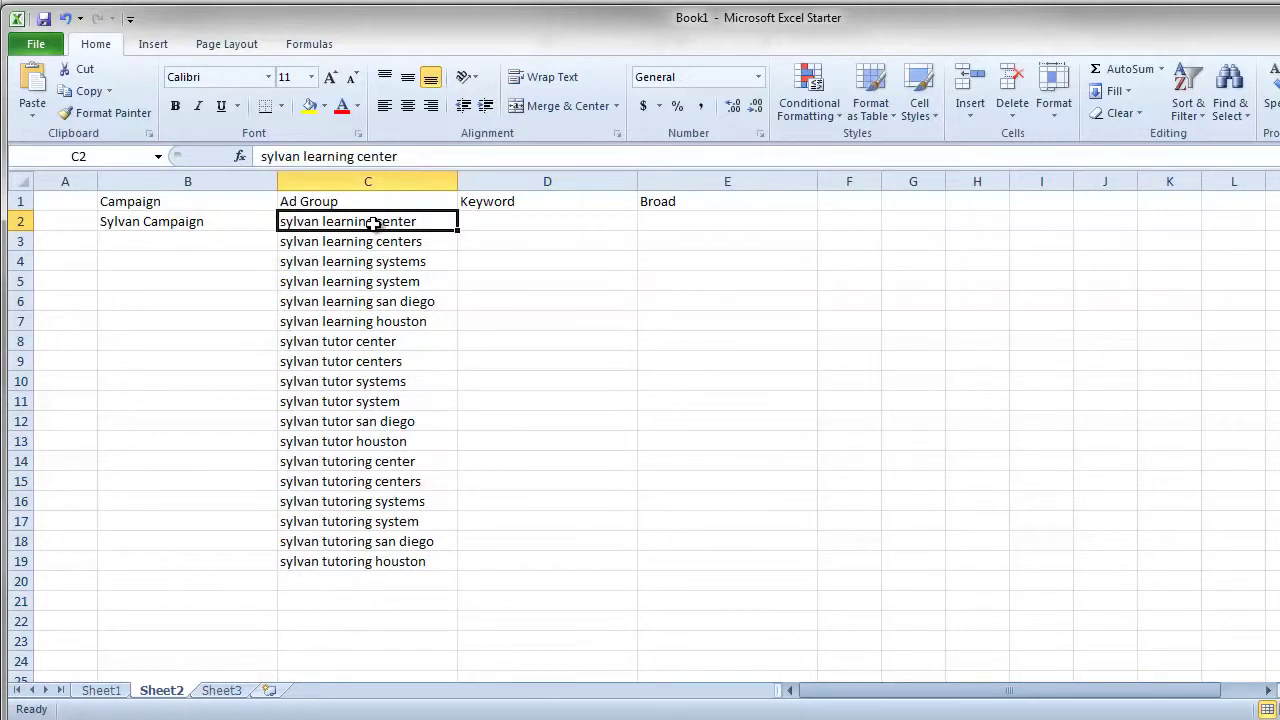
left_click_drag(373, 224, 327, 568)
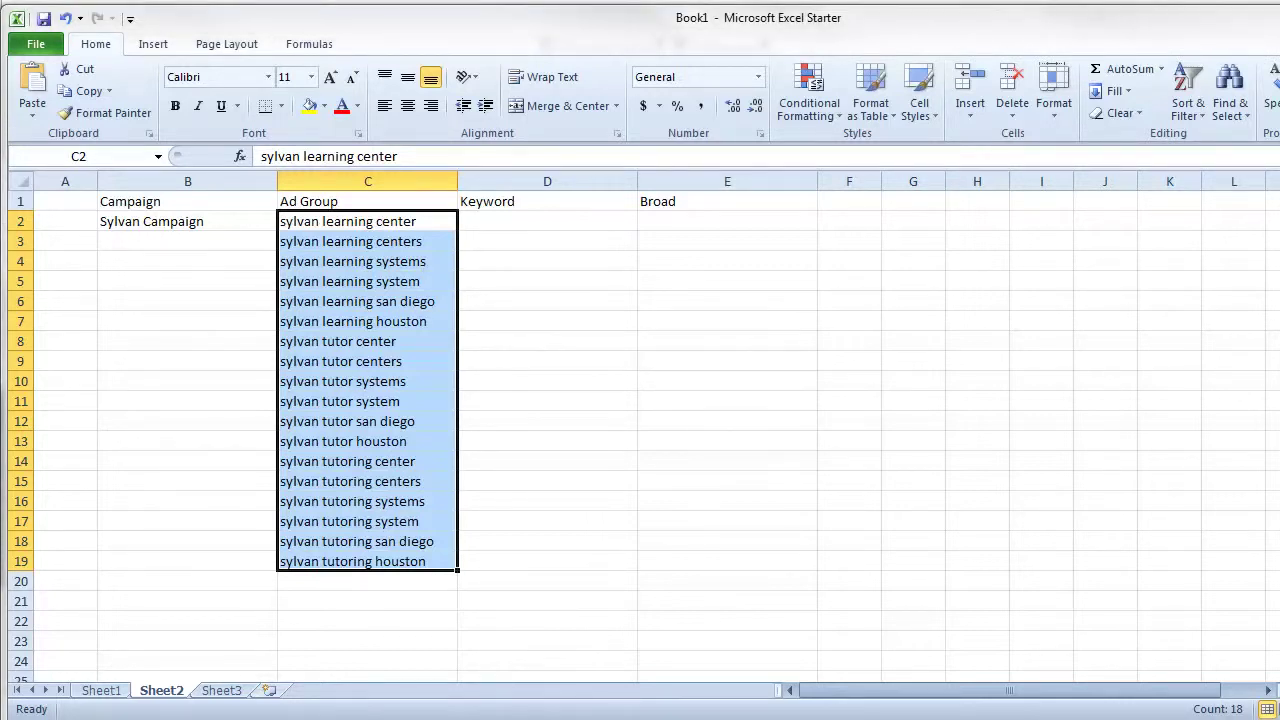
key("ctrl+h")
left_click_drag(128, 343, 773, 217)
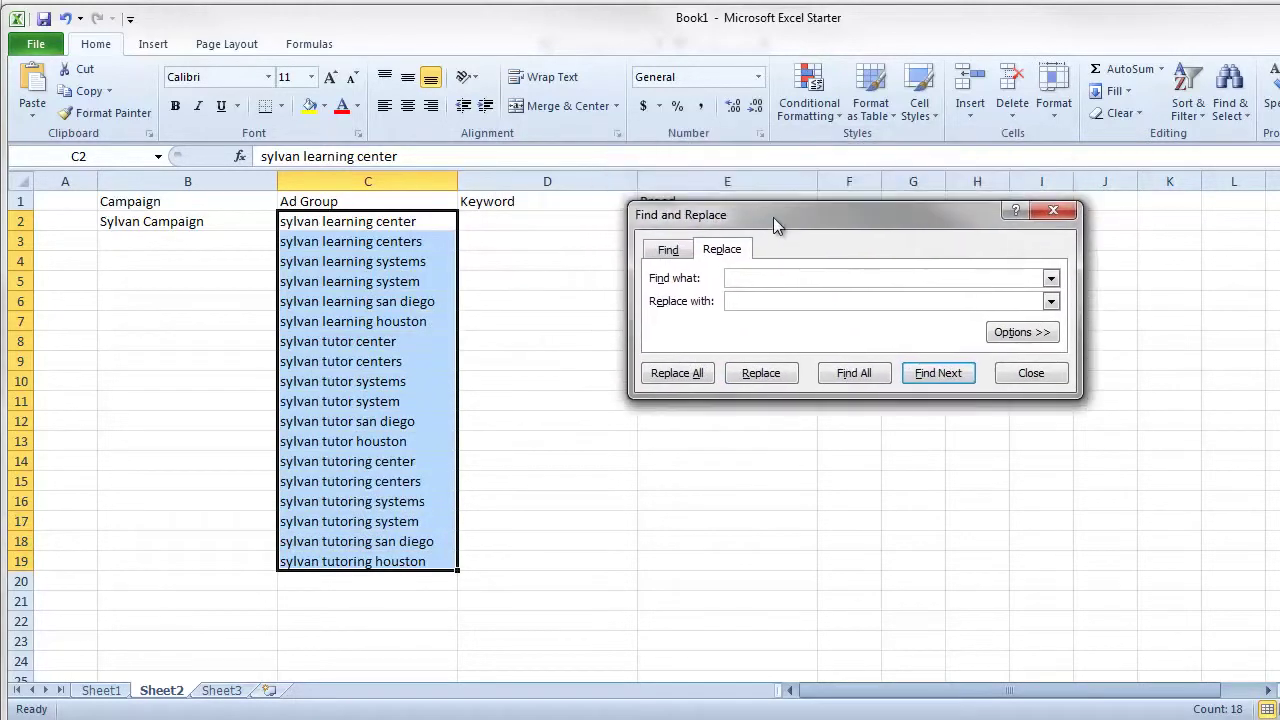
left_click(756, 300)
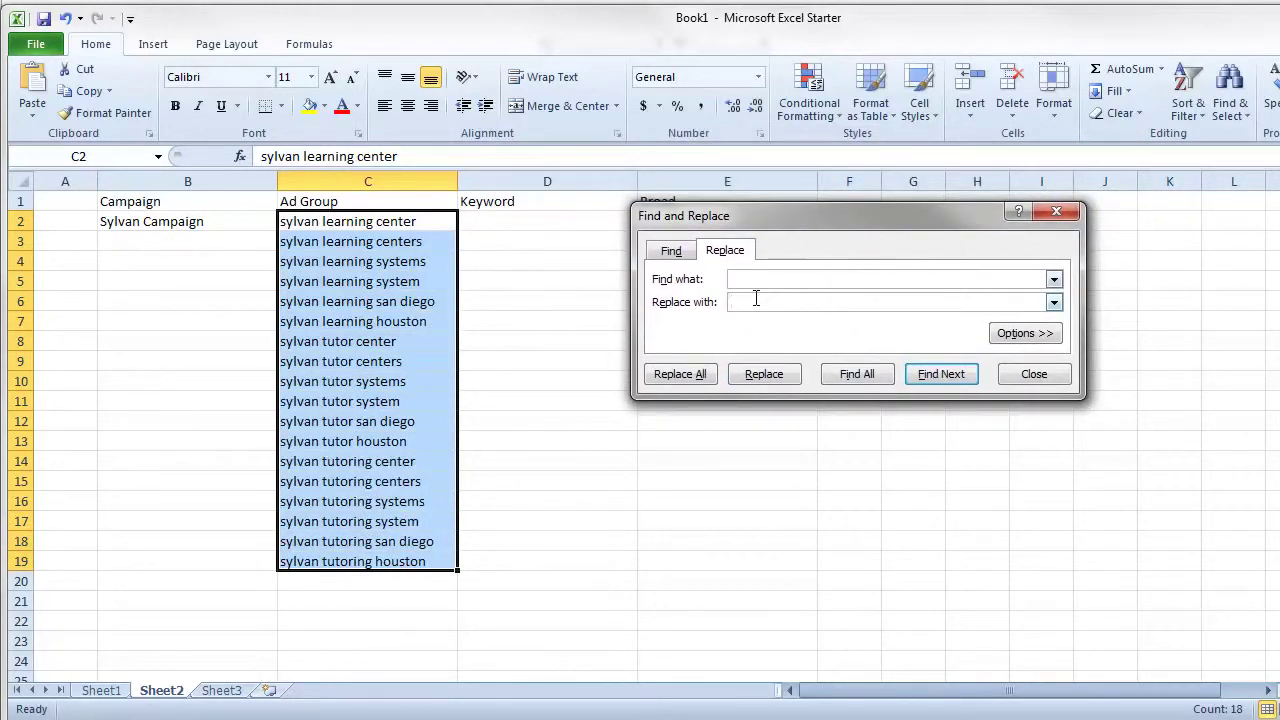
type("+")
left_click(686, 376)
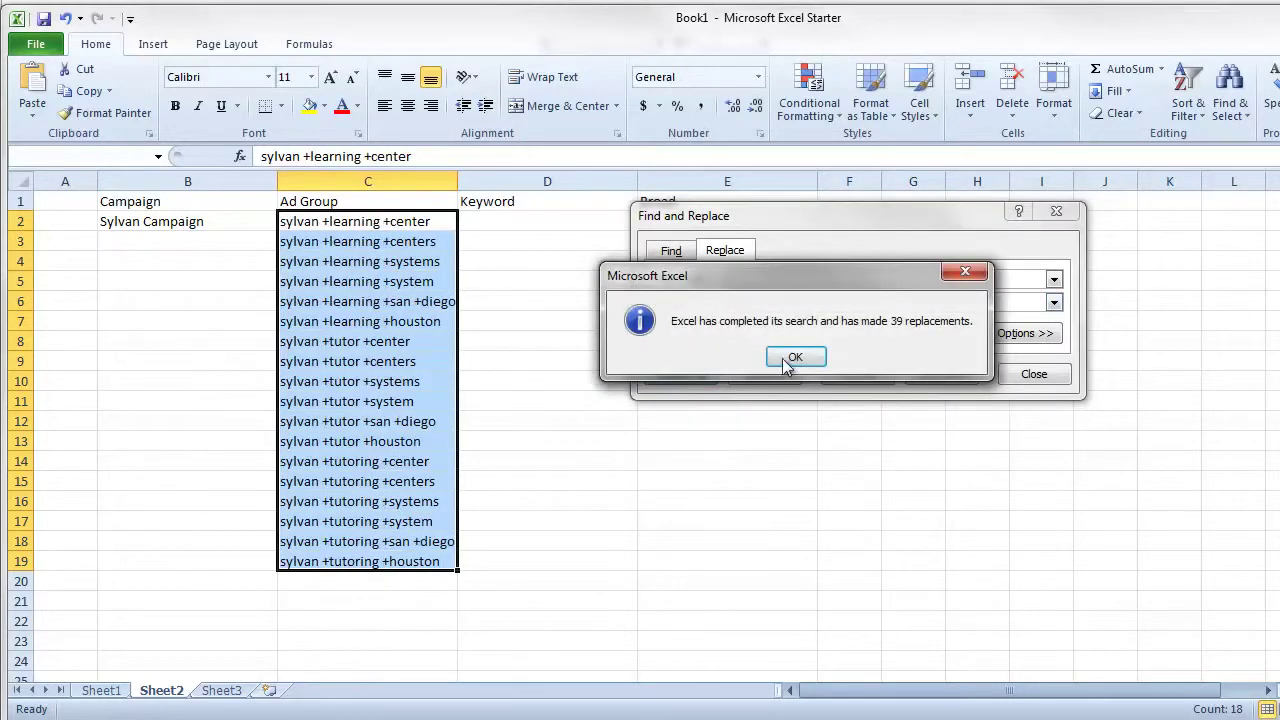
left_click(792, 367)
left_click(1036, 375)
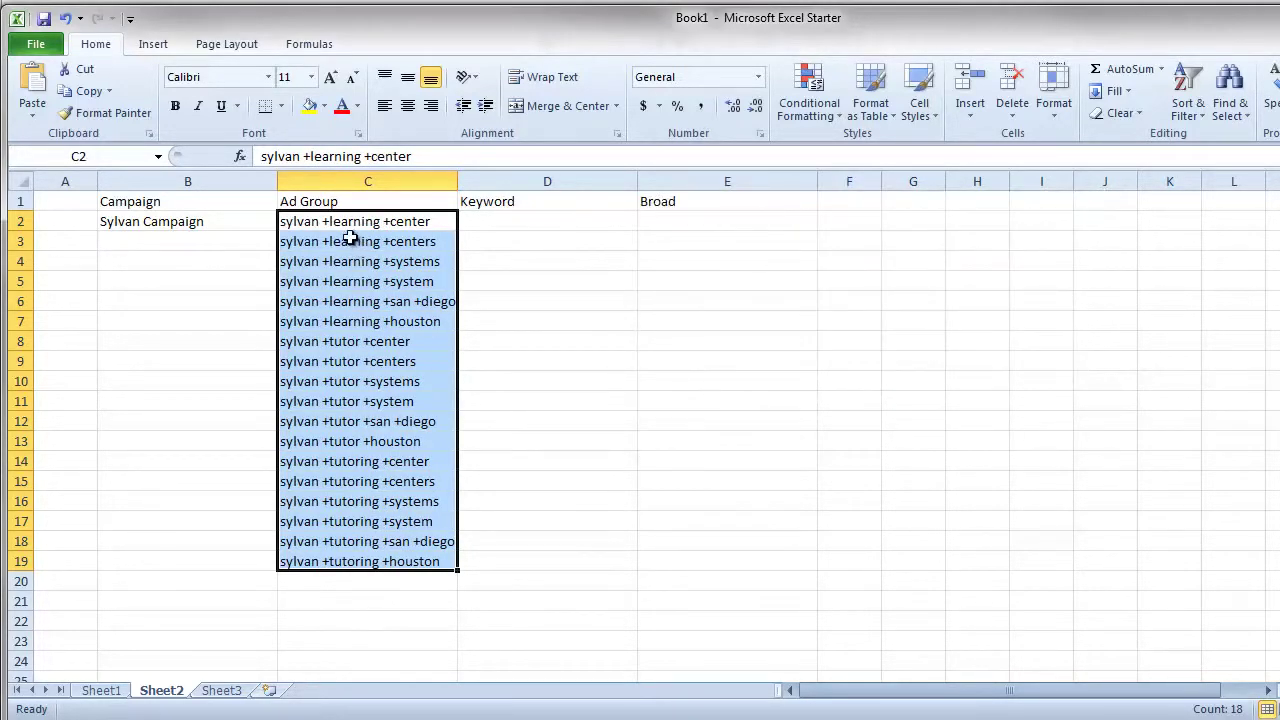
Enter the formula ="+"&C2 in D2 to prefix the ad group with a plus sign
left_click(494, 222)
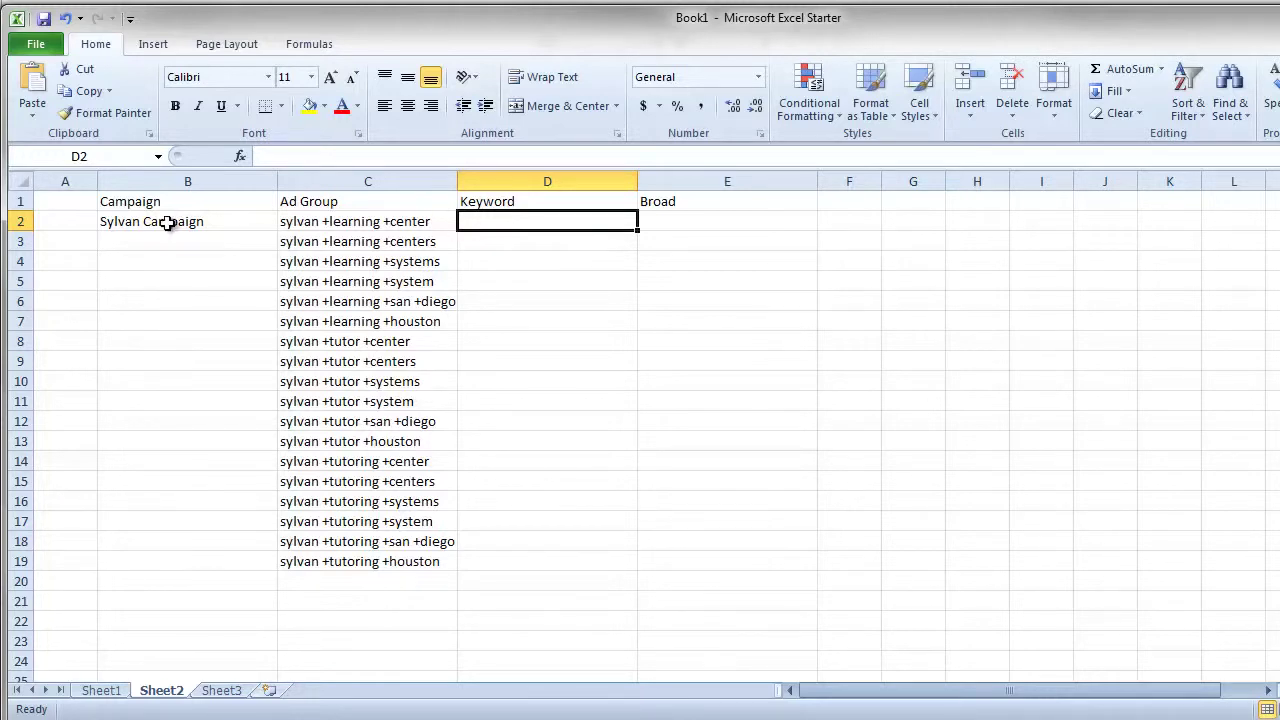
left_click(370, 179)
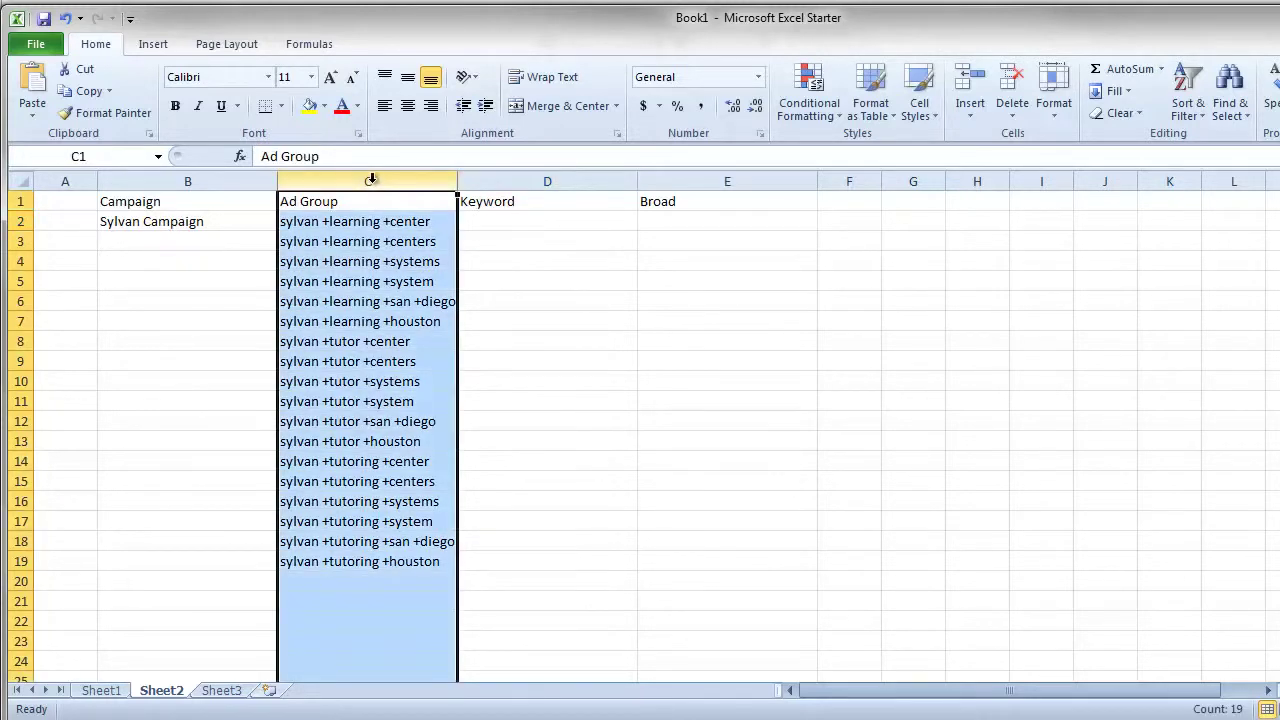
left_click(505, 181)
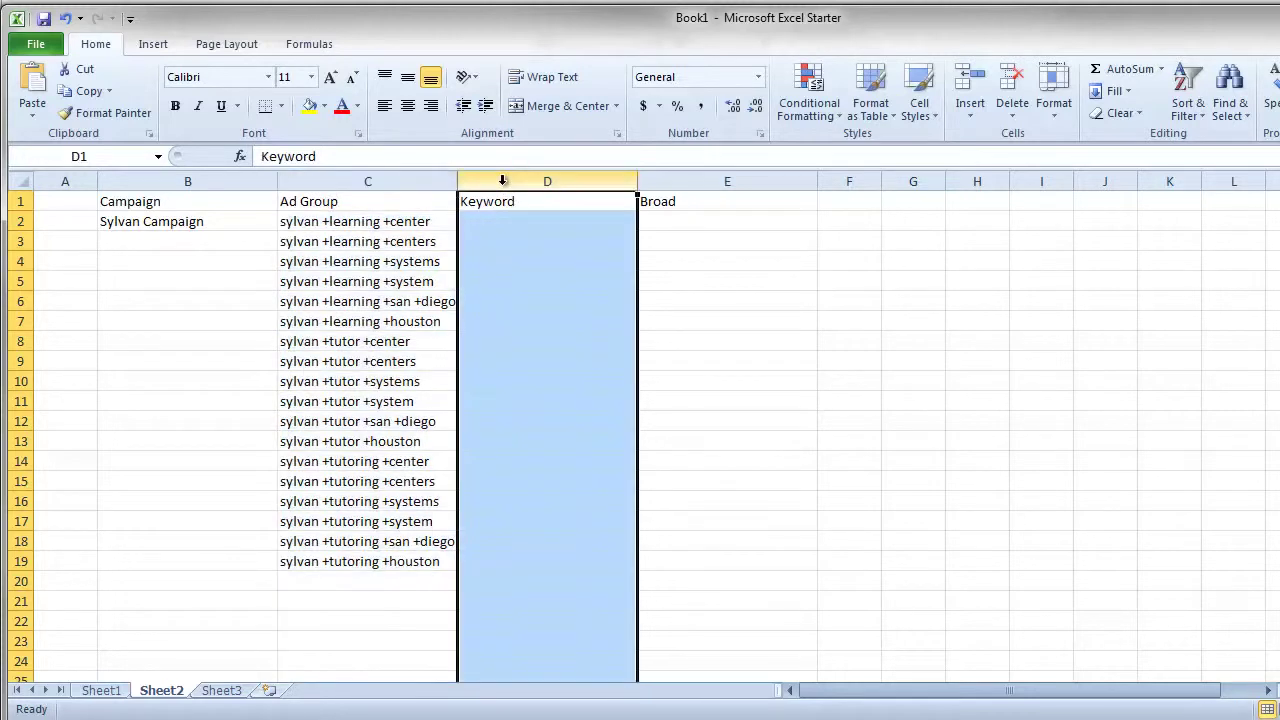
left_click(497, 221)
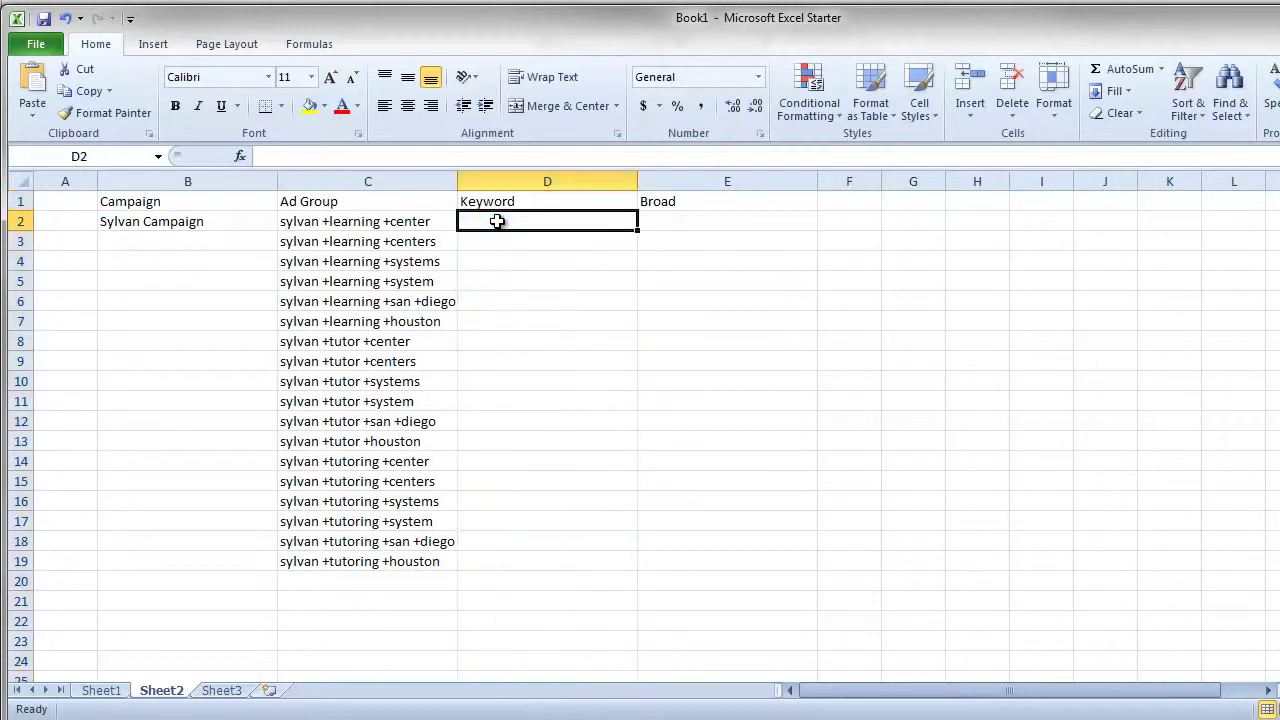
type("=")
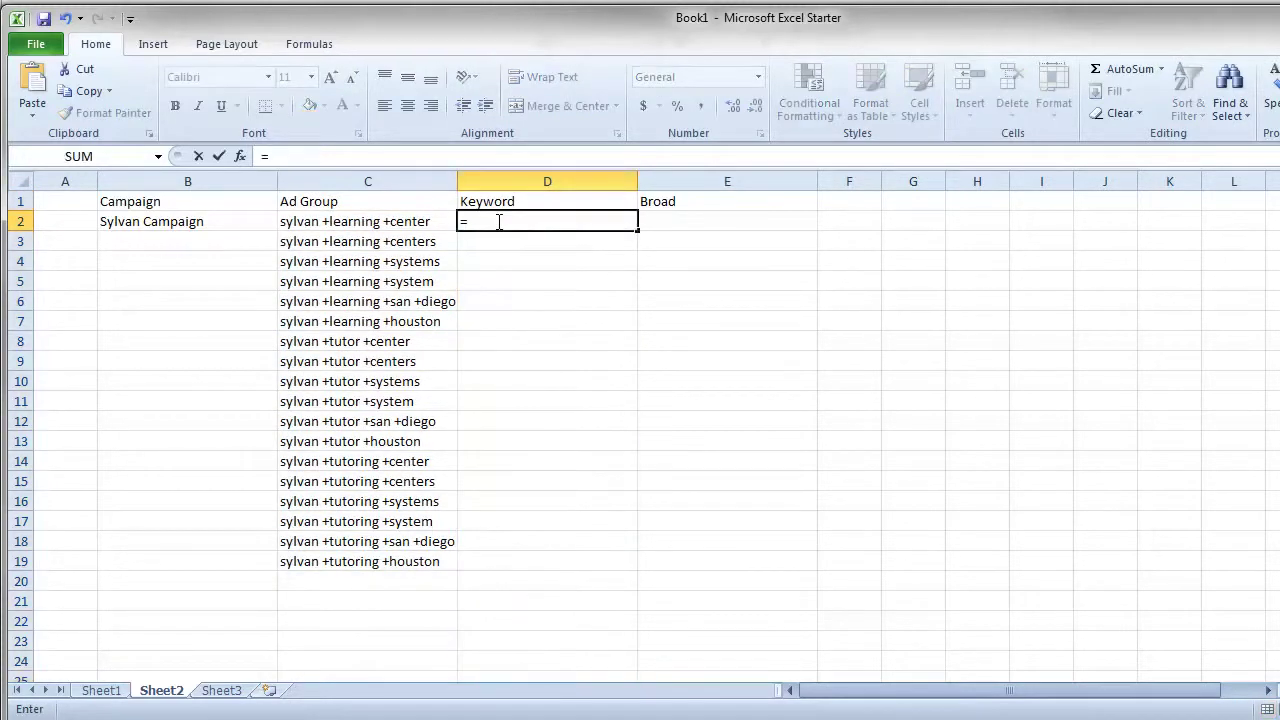
type("\"+\"&")
left_click(401, 221)
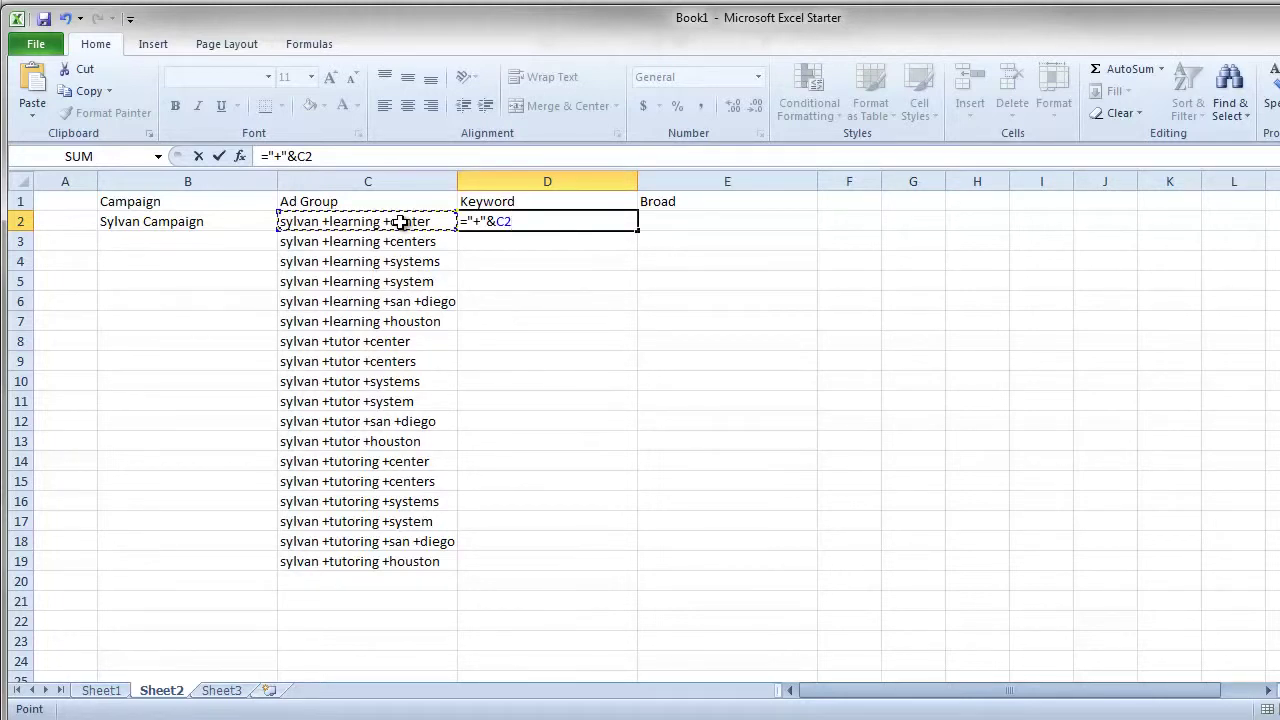
key("Return")
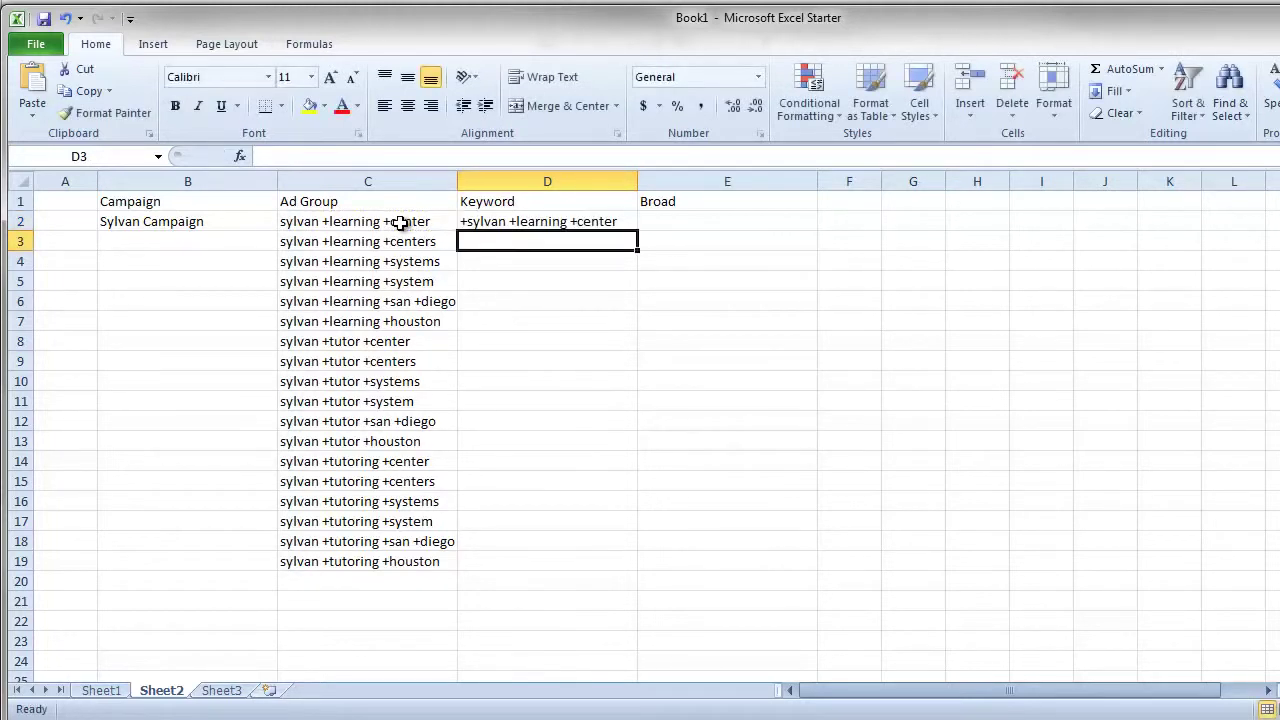
Fill the keyword formula down to D19 and autofit the Keyword column
left_click(619, 221)
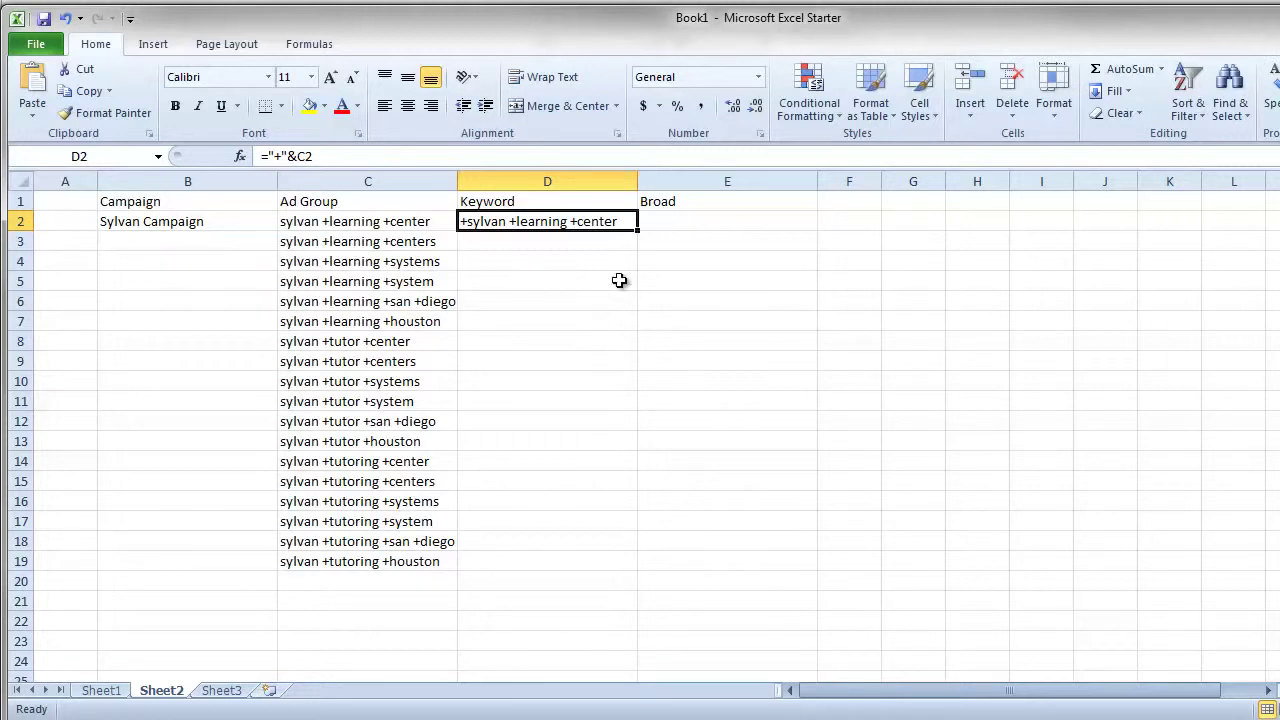
double_click(640, 231)
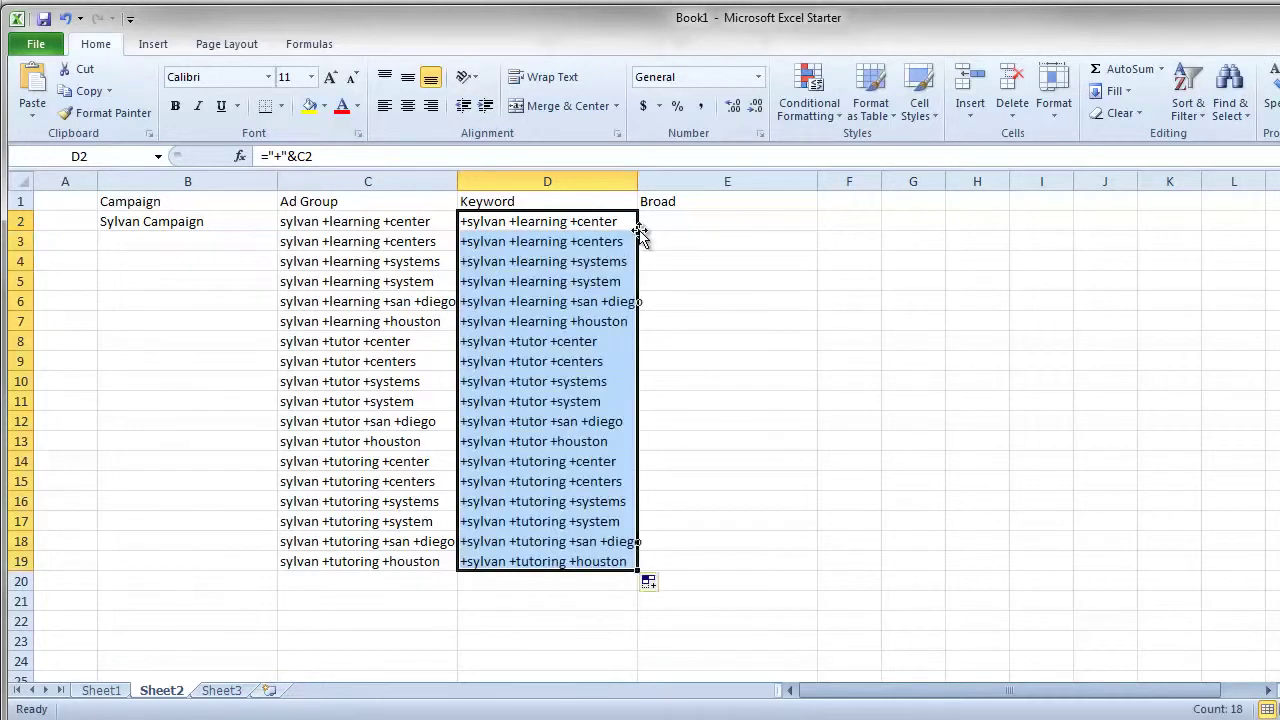
double_click(638, 181)
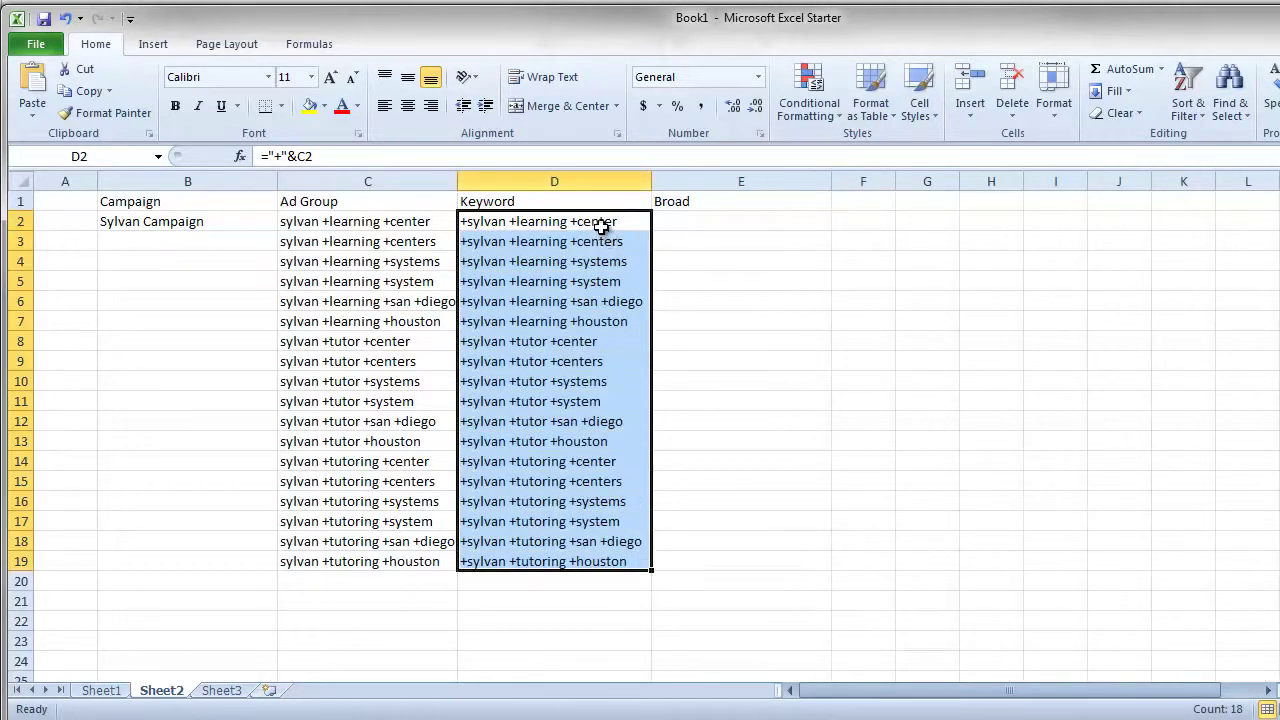
left_click_drag(600, 223, 640, 563)
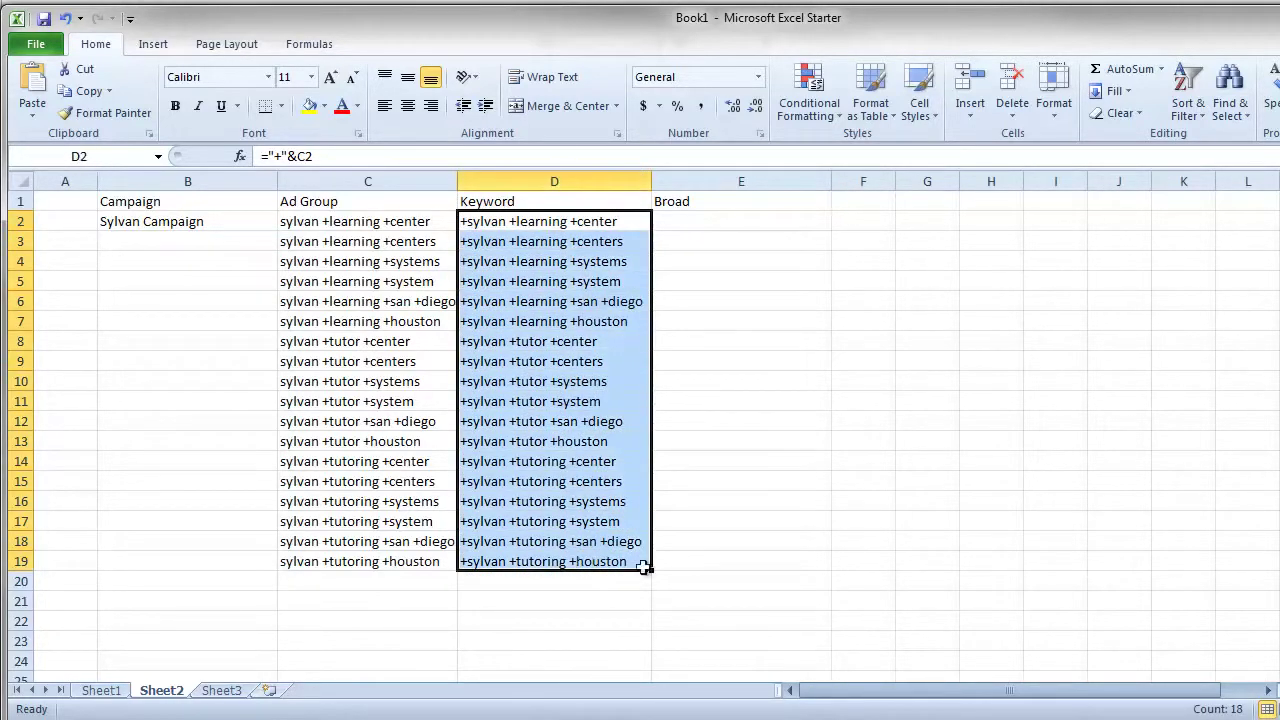
Enter Broad in E2 and fill it down to E19
left_click(697, 232)
type("Broad")
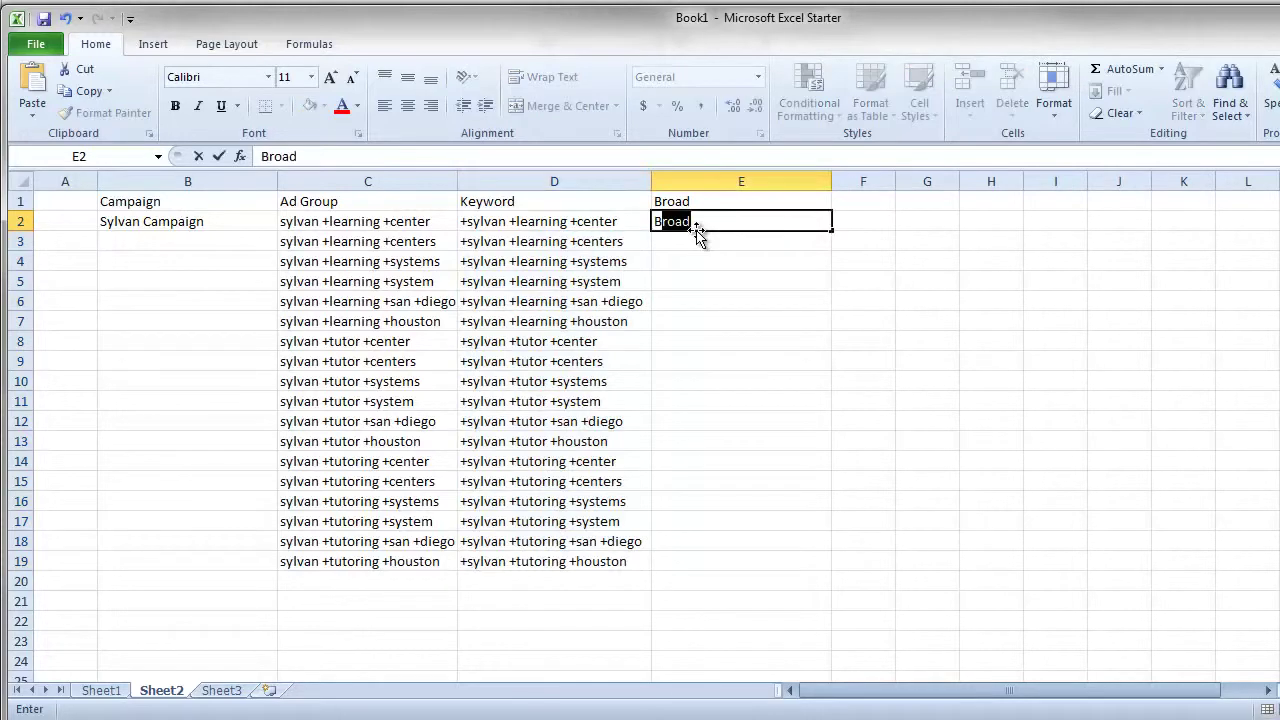
key("Return")
left_click(743, 225)
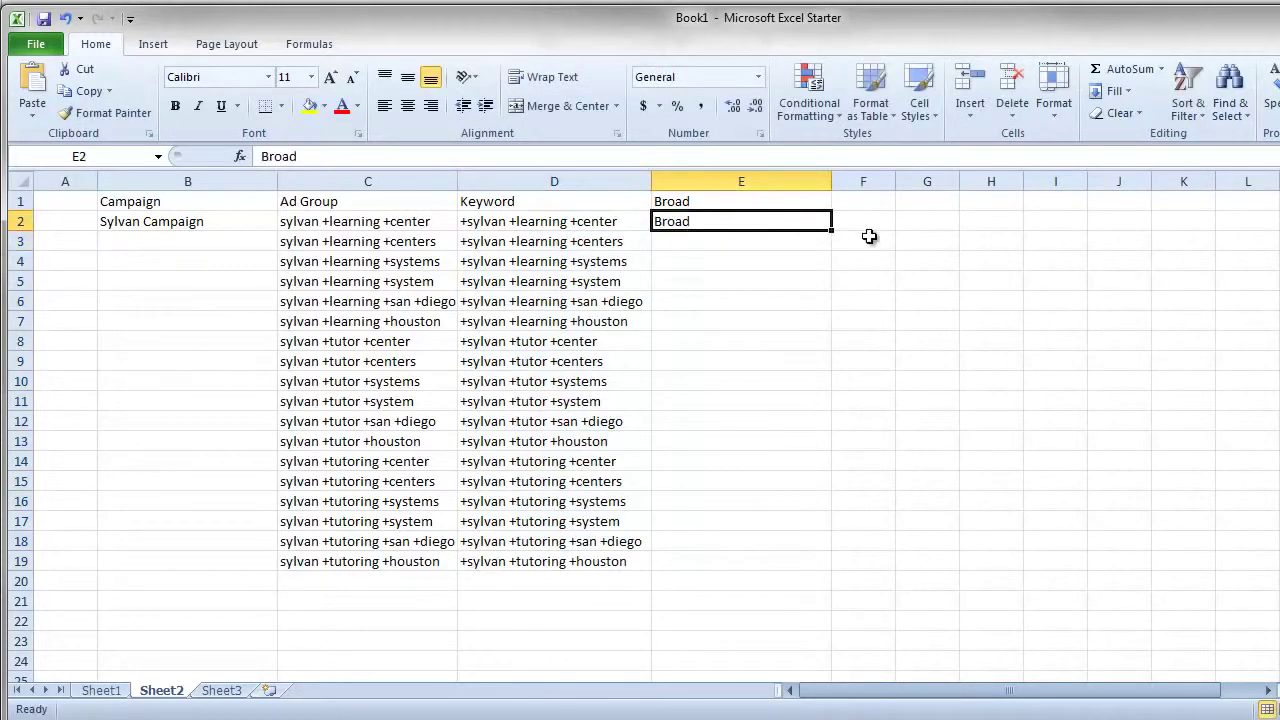
double_click(833, 231)
left_click(980, 566)
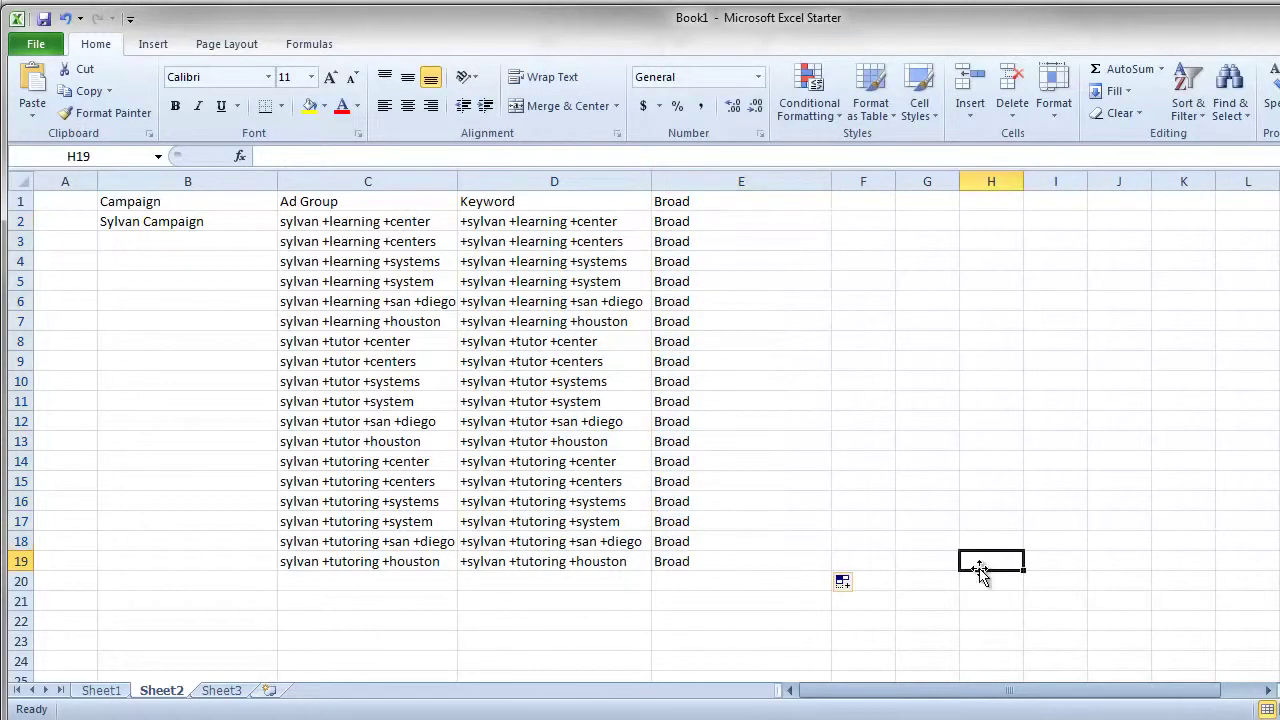
Fill Sylvan Campaign down to B19 and select the table B2:E19
left_click(218, 226)
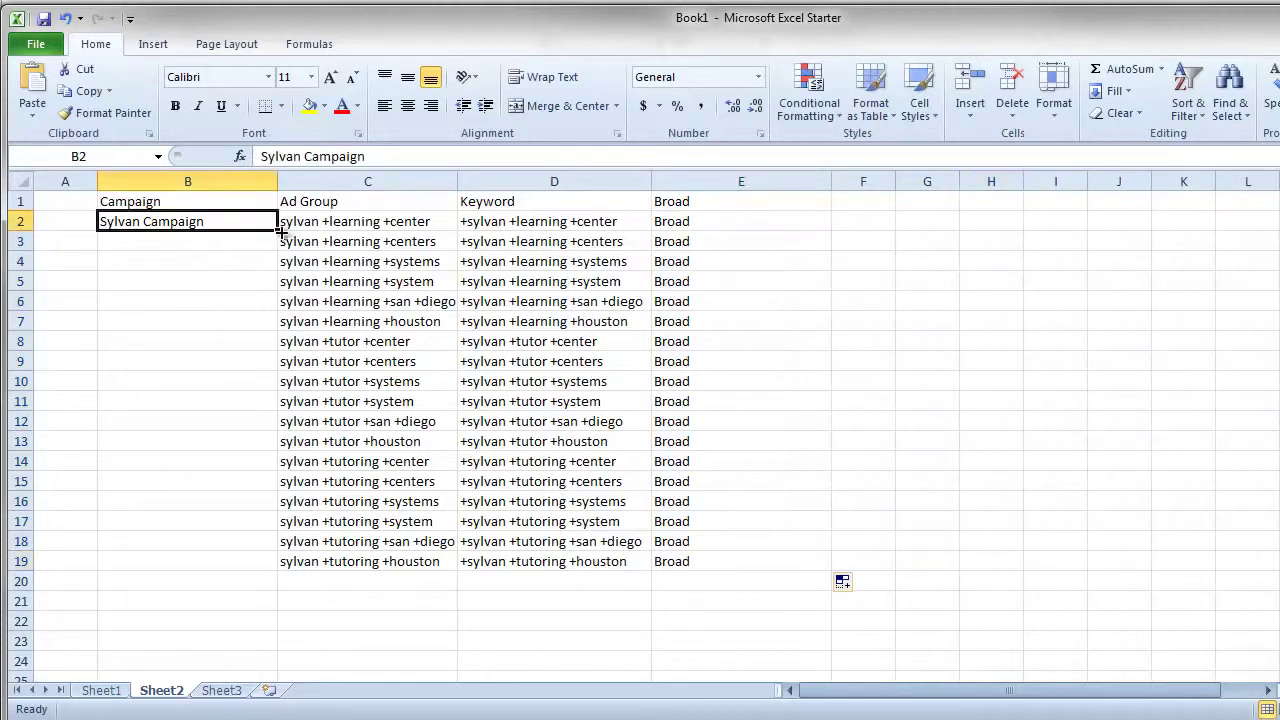
double_click(277, 229)
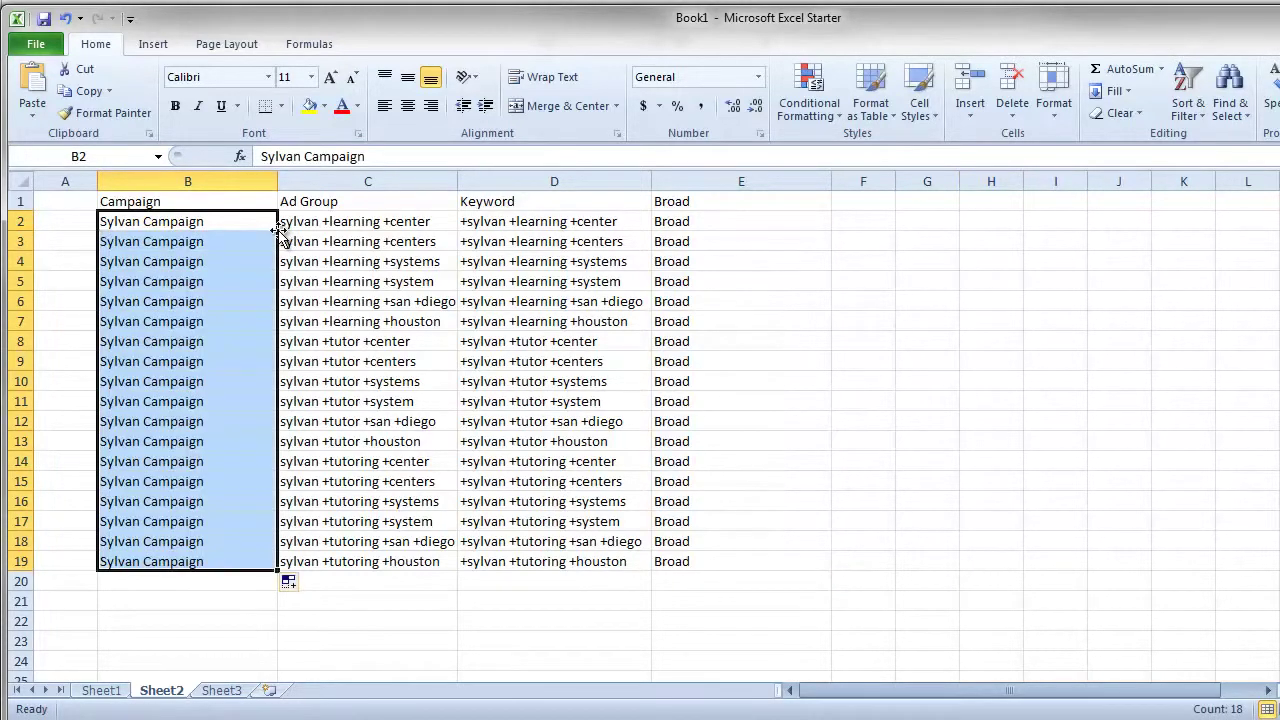
left_click_drag(721, 556, 197, 226)
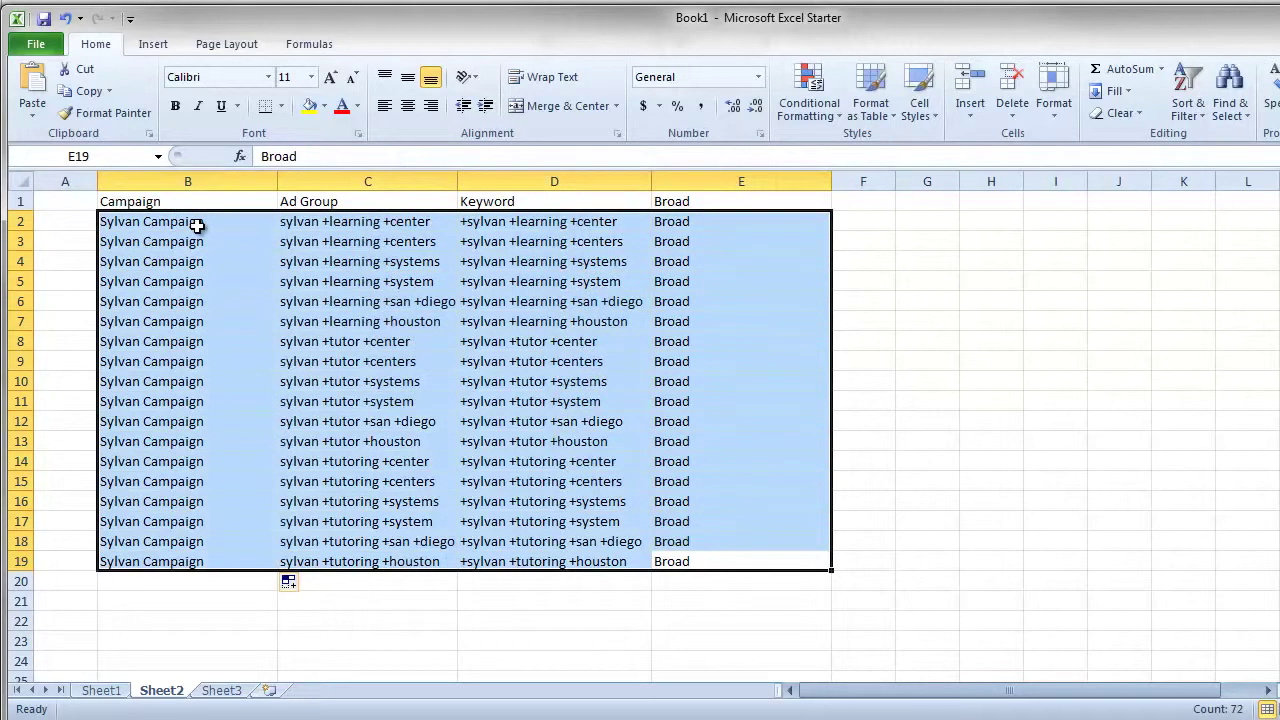